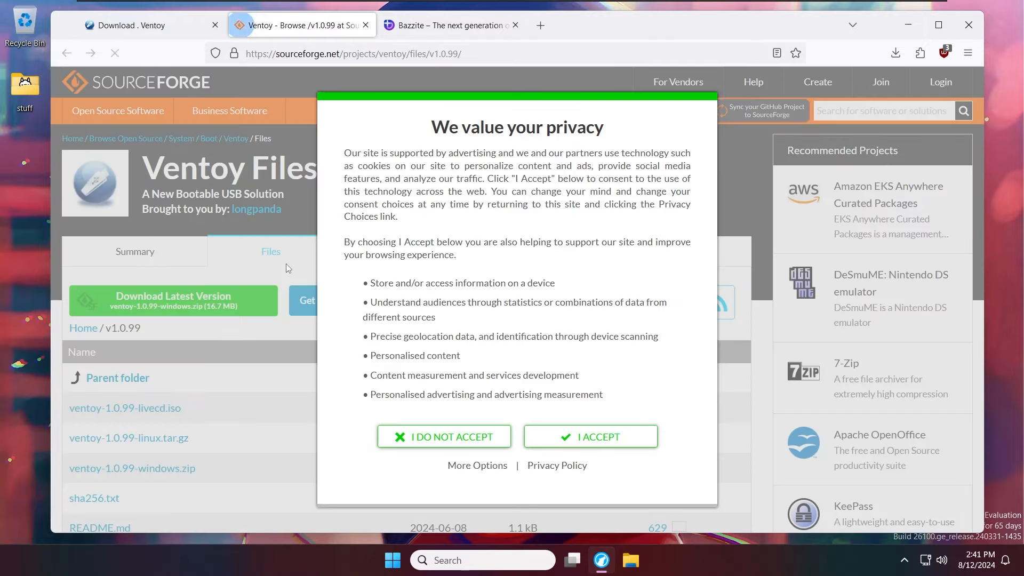
Decline the privacy consent on the Ventoy files page and go to the download form on the Bazzite website
{"action": "left_click", "coordinate": [439, 437]}
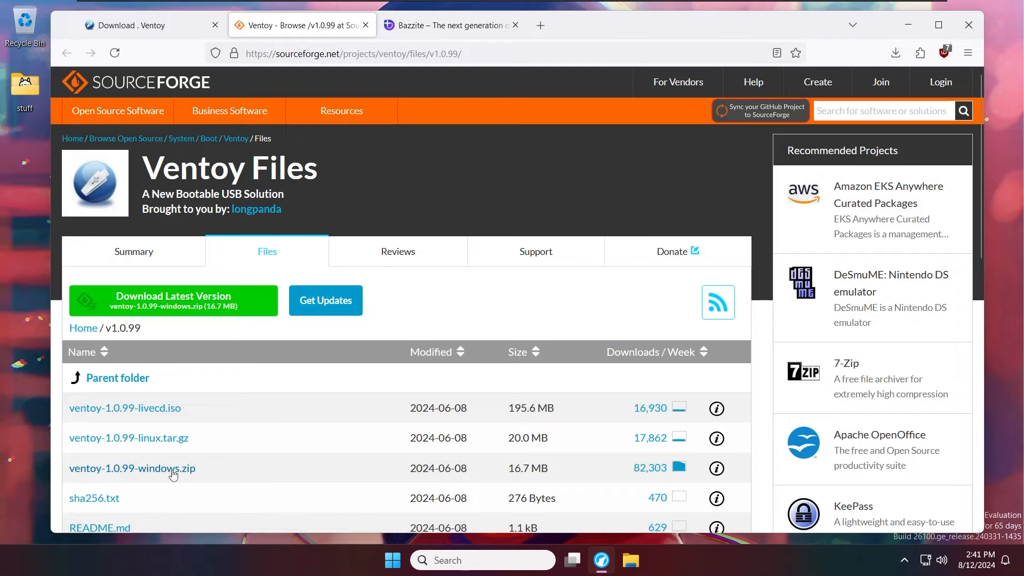
{"action": "mouse_move", "coordinate": [785, 21]}
{"action": "left_mouse_down"}
{"action": "mouse_move", "coordinate": [769, 29]}
{"action": "mouse_move", "coordinate": [787, 20]}
{"action": "left_mouse_up"}
{"action": "left_click", "coordinate": [433, 31]}
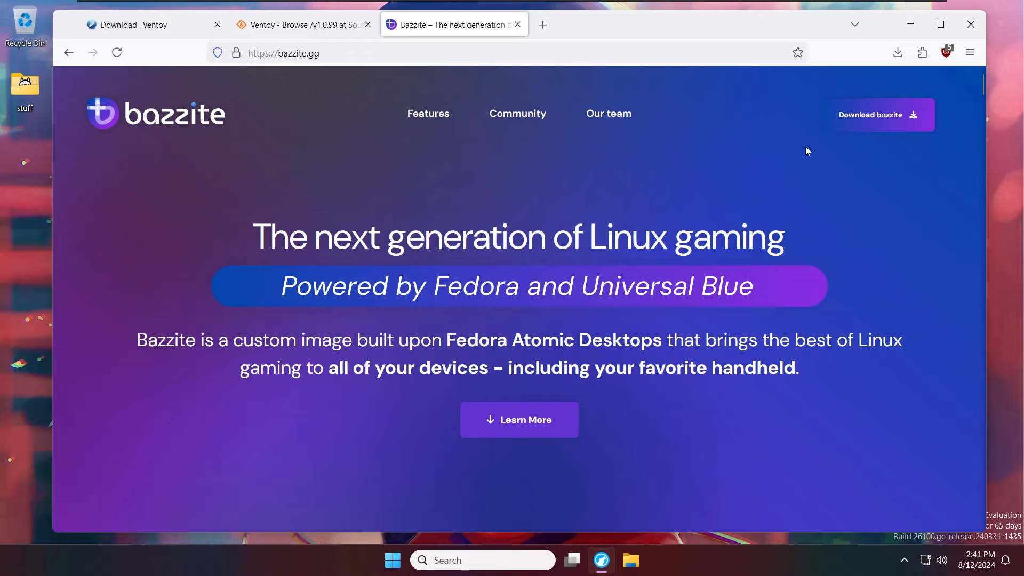
{"action": "left_click", "coordinate": [866, 118]}
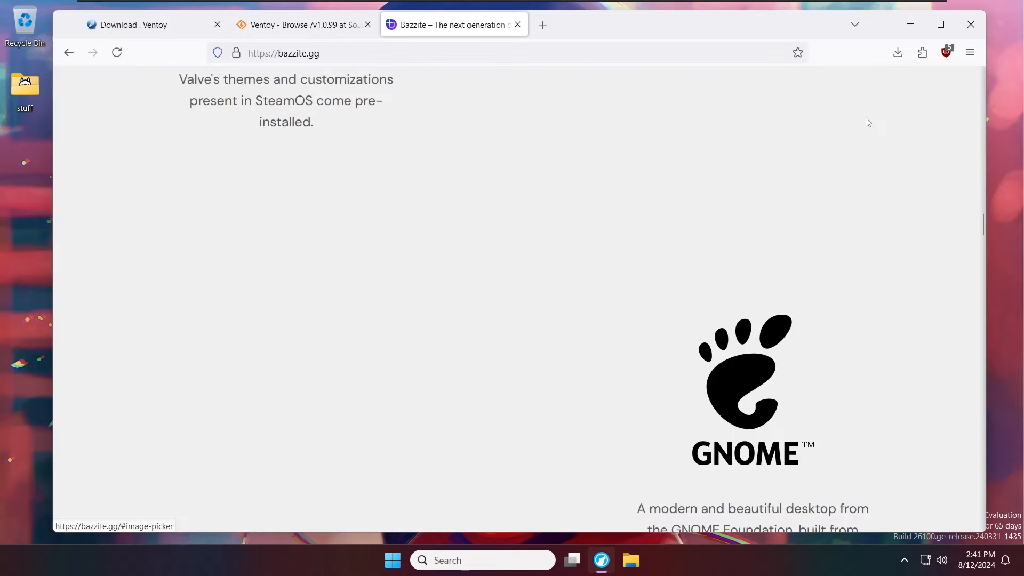
{"action": "scroll", "coordinate": [529, 193], "scroll_direction": "down", "scroll_amount": 5}
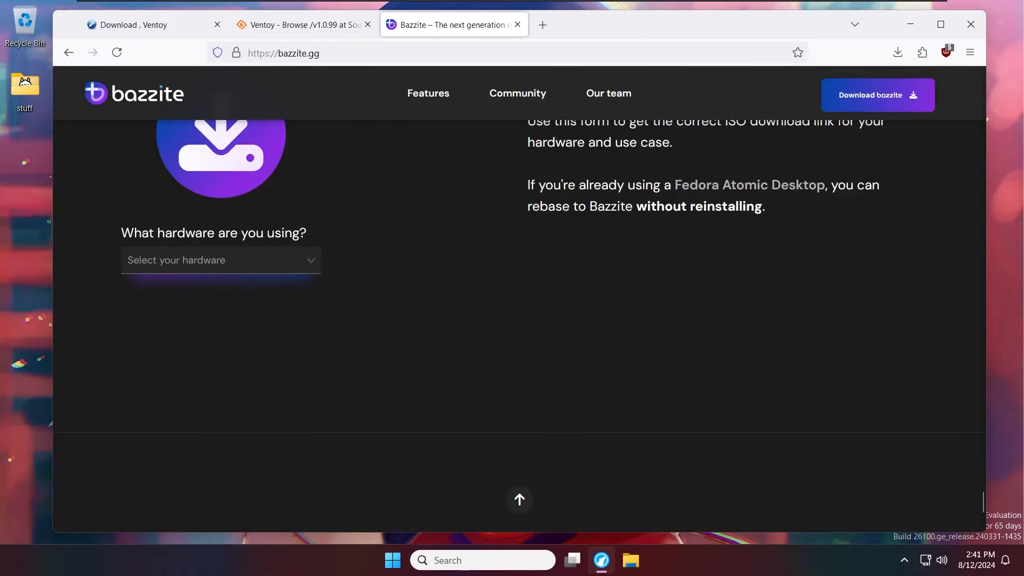
{"action": "left_click", "coordinate": [895, 106]}
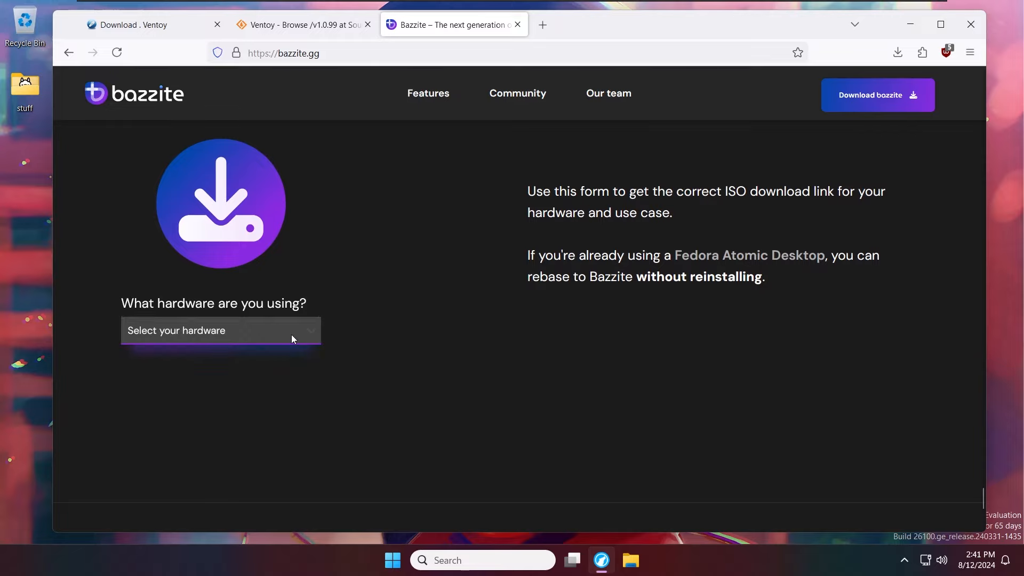
Choose Virtual Machine as the hardware in the Bazzite download form
{"action": "left_click", "coordinate": [293, 335]}
{"action": "scroll", "coordinate": [223, 235], "scroll_direction": "down", "scroll_amount": 3}
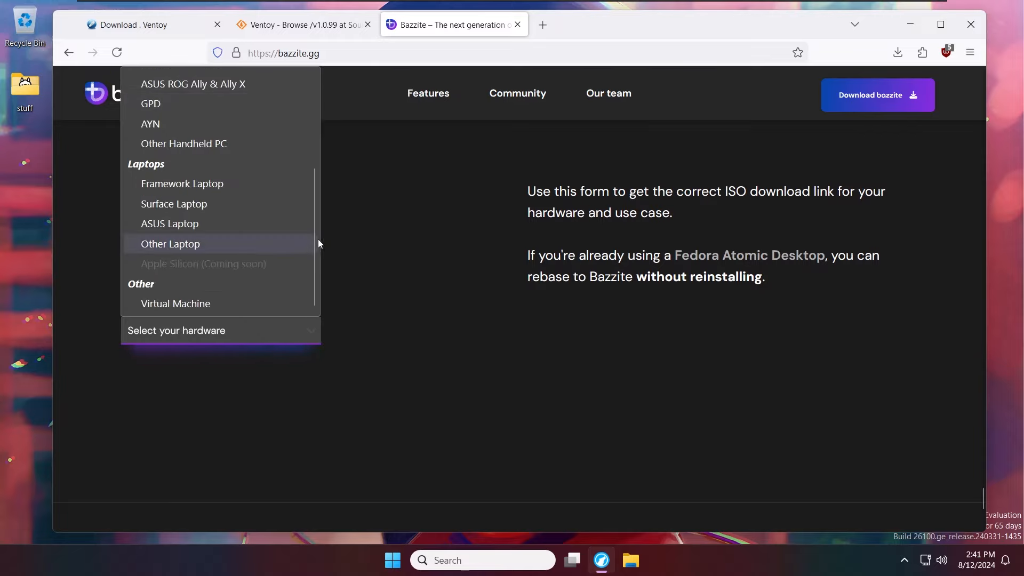
{"action": "left_click", "coordinate": [205, 305]}
{"action": "scroll", "coordinate": [314, 310], "scroll_direction": "down", "scroll_amount": 3}
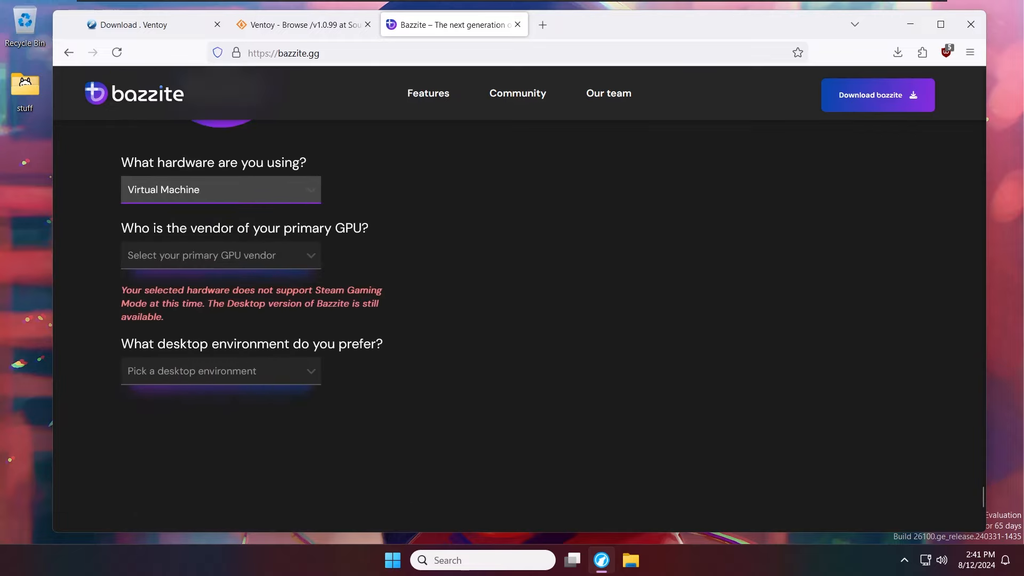
Look through the other hardware choices offered in the Bazzite download form
{"action": "left_click", "coordinate": [253, 247]}
{"action": "left_click", "coordinate": [241, 187]}
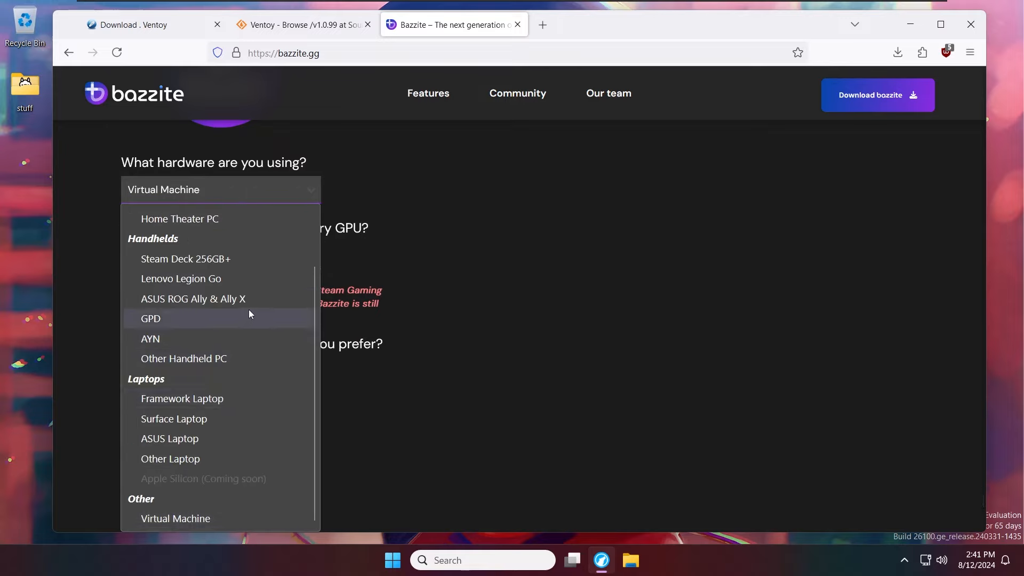
{"action": "scroll", "coordinate": [272, 208], "scroll_direction": "up", "scroll_amount": 1}
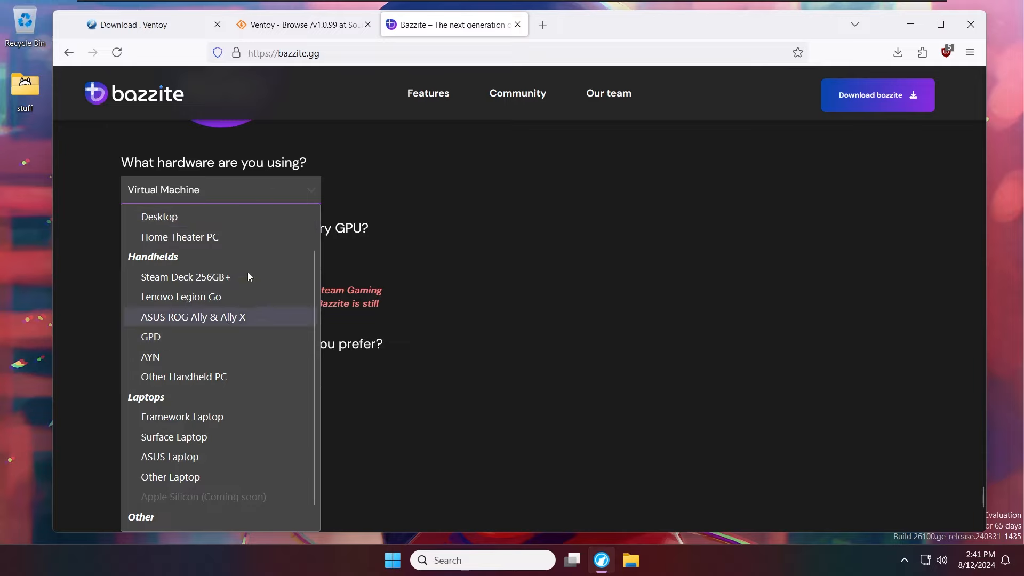
{"action": "left_click", "coordinate": [251, 200]}
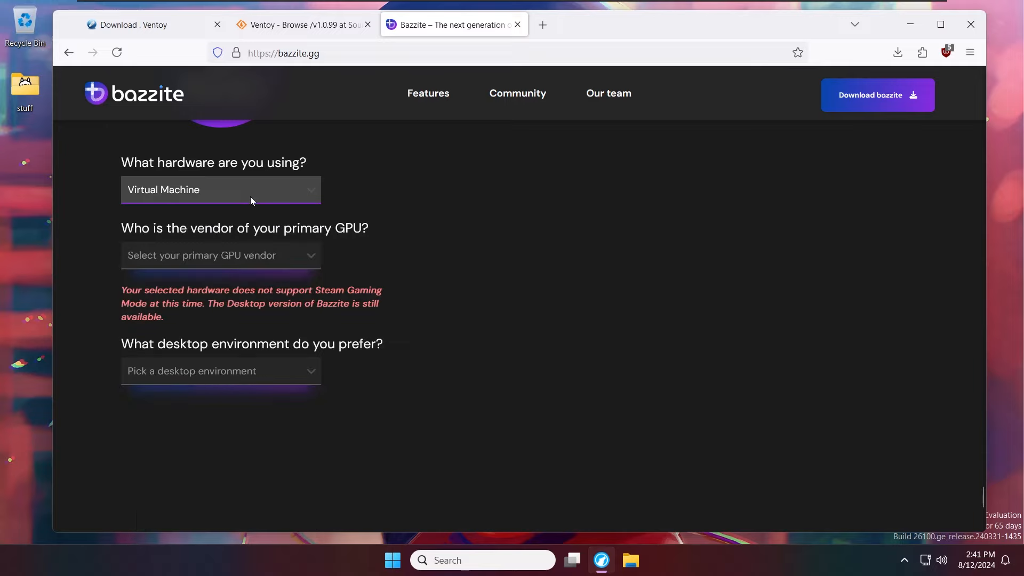
Select AMD as the primary GPU vendor and KDE (Like SteamOS) as the desktop environment, and review the resulting download section
{"action": "left_click", "coordinate": [254, 253]}
{"action": "left_click", "coordinate": [249, 305]}
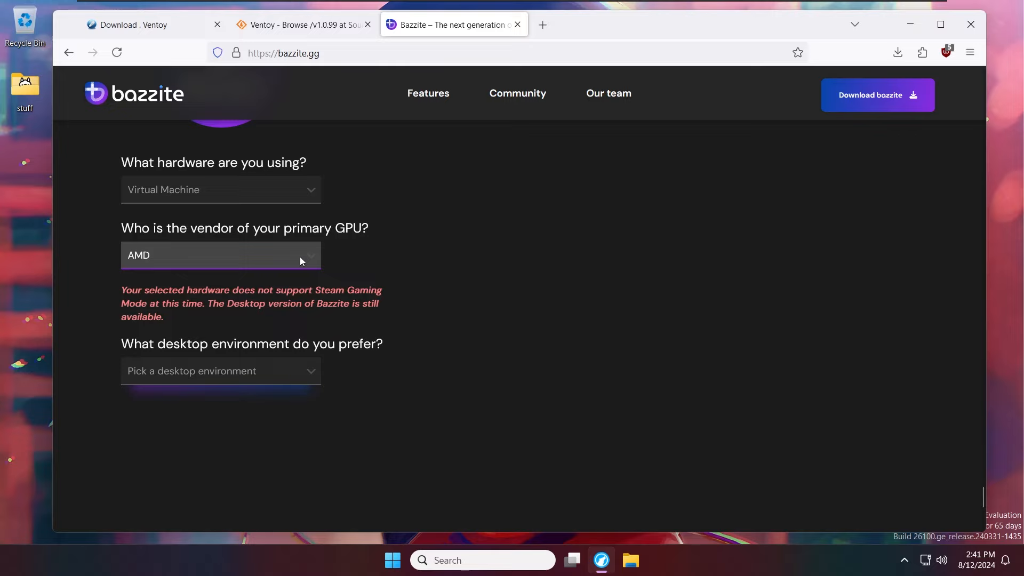
{"action": "left_click", "coordinate": [233, 362]}
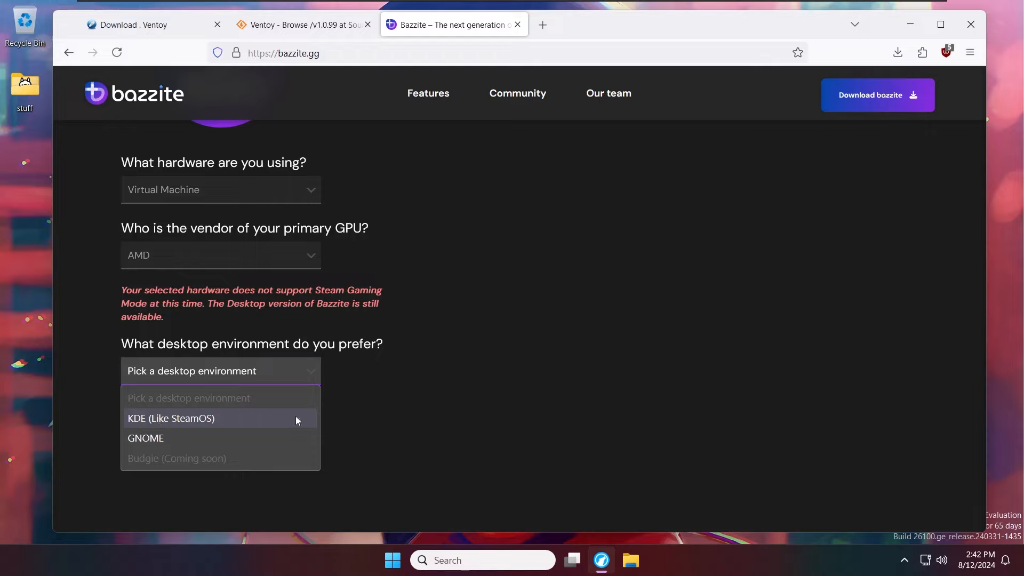
{"action": "left_click", "coordinate": [252, 421]}
{"action": "scroll", "coordinate": [251, 421], "scroll_direction": "down", "scroll_amount": 4}
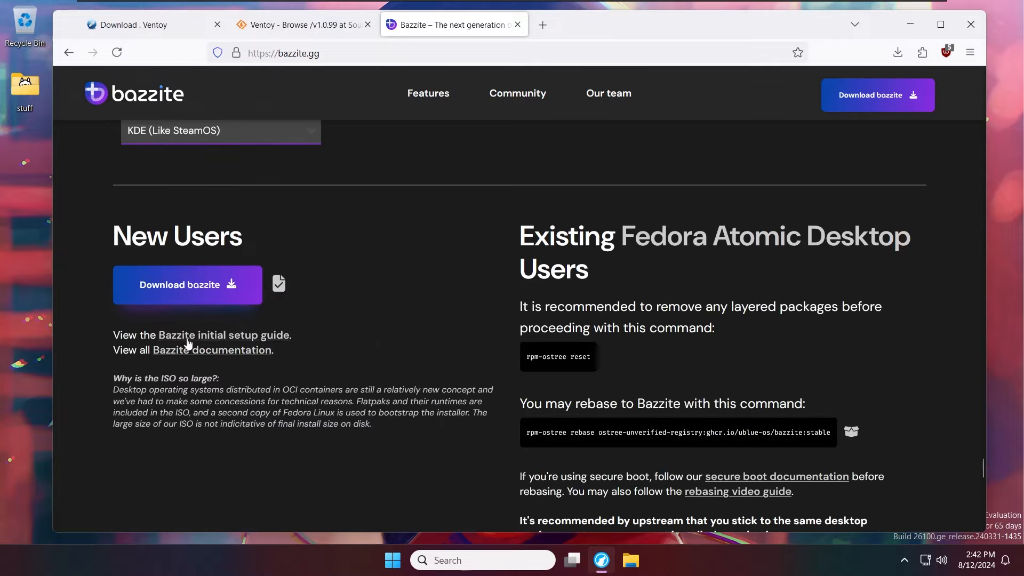
{"action": "scroll", "coordinate": [229, 346], "scroll_direction": "up", "scroll_amount": 1}
{"action": "scroll", "coordinate": [209, 349], "scroll_direction": "up", "scroll_amount": 3}
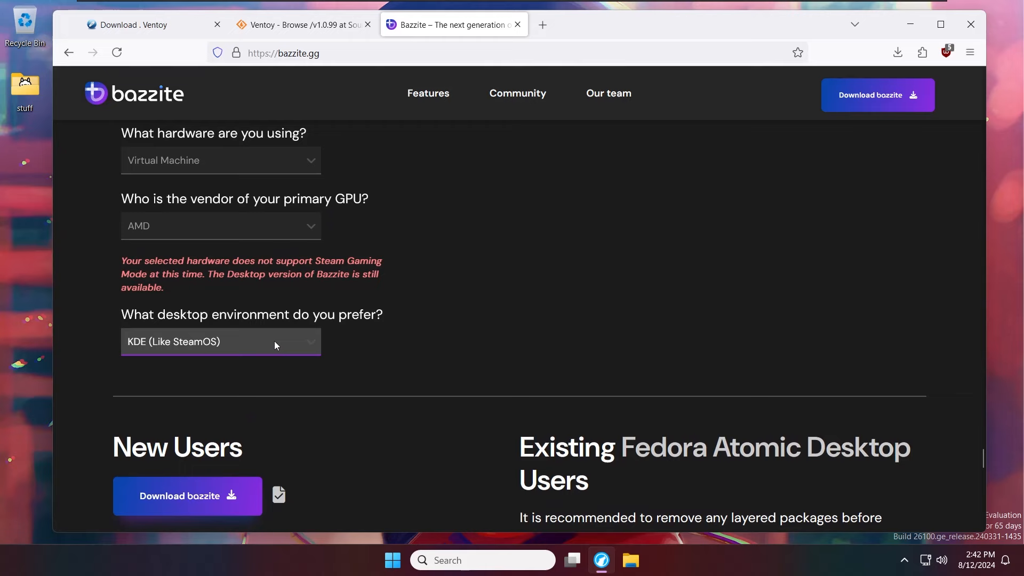
{"action": "scroll", "coordinate": [277, 353], "scroll_direction": "down", "scroll_amount": 3}
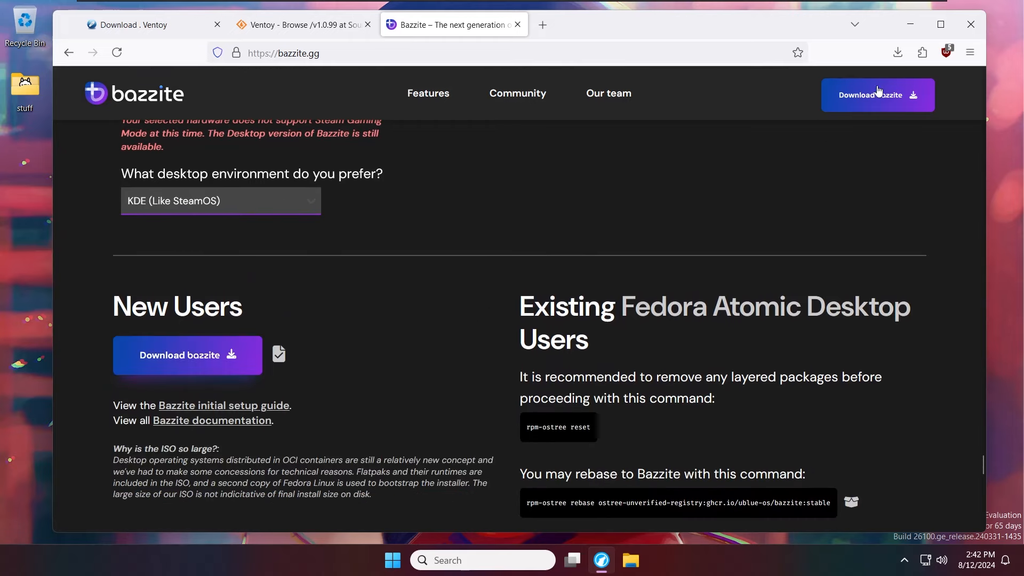
Minimize the browser and move the bazzite-stable_vm_version disc image from the Downloads folder to the desktop
{"action": "left_click", "coordinate": [919, 25]}
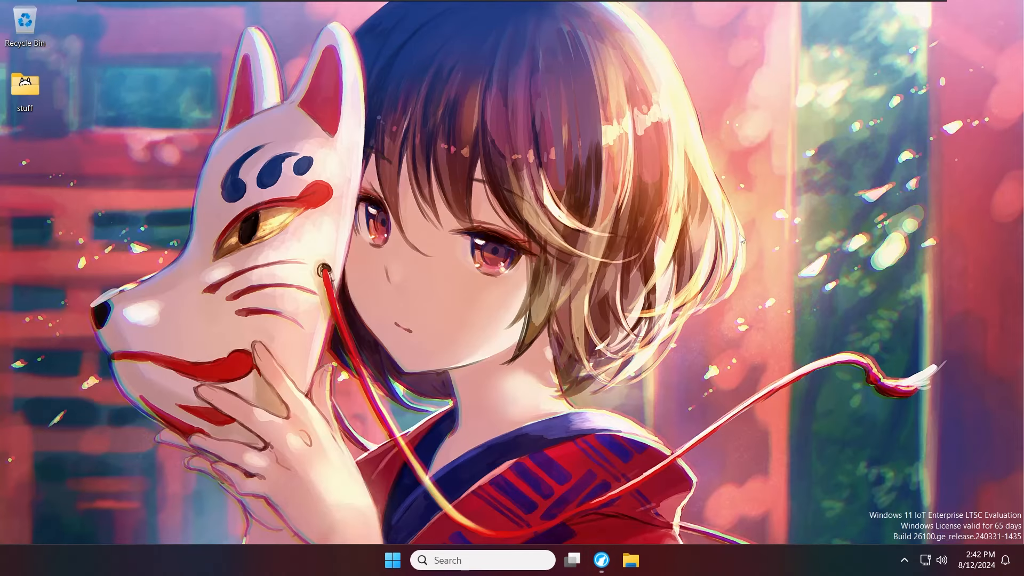
{"action": "left_click", "coordinate": [630, 560]}
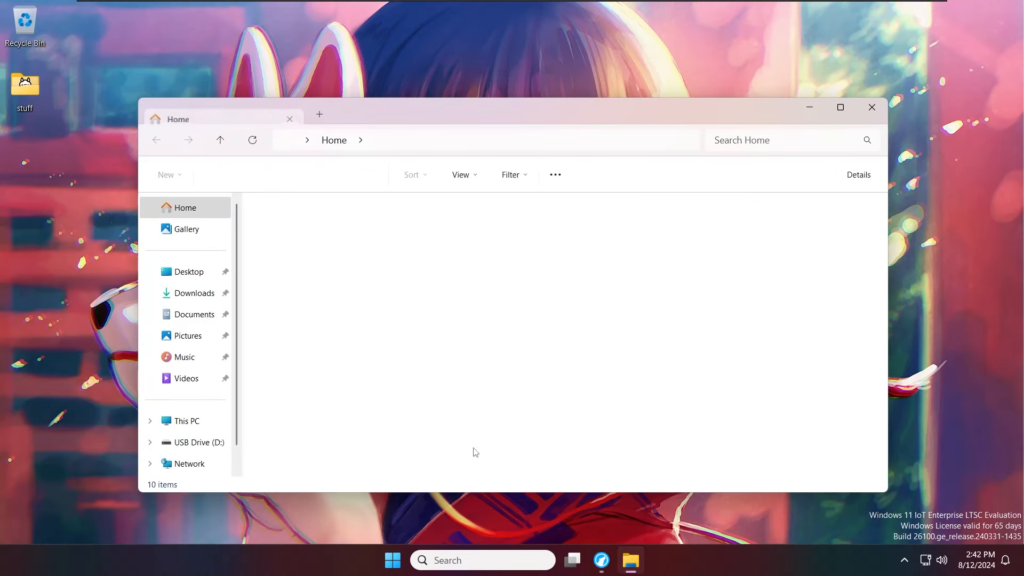
{"action": "left_click", "coordinate": [181, 295]}
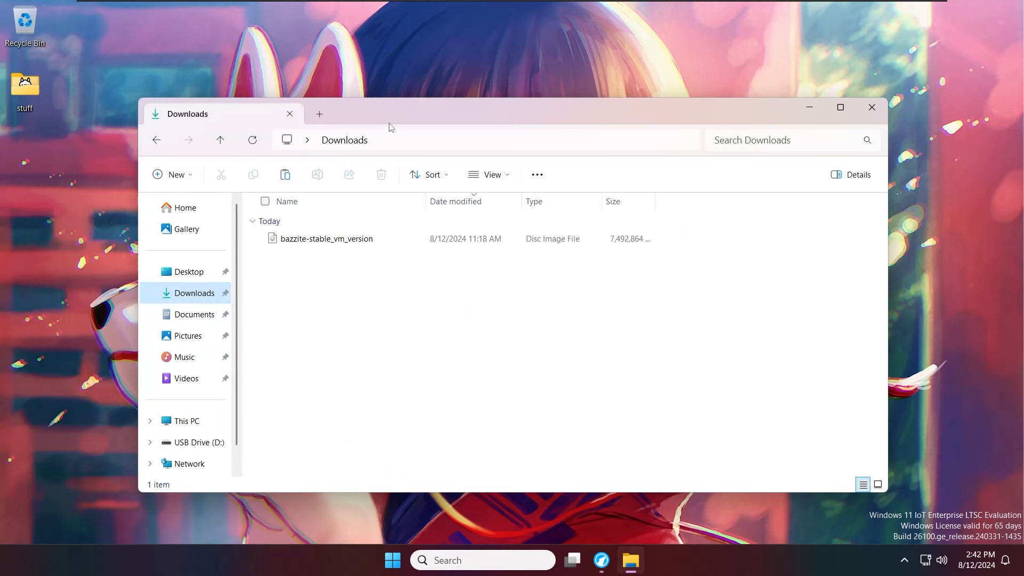
{"action": "mouse_move", "coordinate": [380, 116]}
{"action": "left_mouse_down"}
{"action": "mouse_move", "coordinate": [437, 119]}
{"action": "mouse_move", "coordinate": [478, 102]}
{"action": "mouse_move", "coordinate": [702, 149]}
{"action": "mouse_move", "coordinate": [729, 141]}
{"action": "left_mouse_up"}
{"action": "left_click", "coordinate": [443, 234]}
{"action": "left_click_drag", "start_coordinate": [691, 271], "coordinate": [463, 356]}
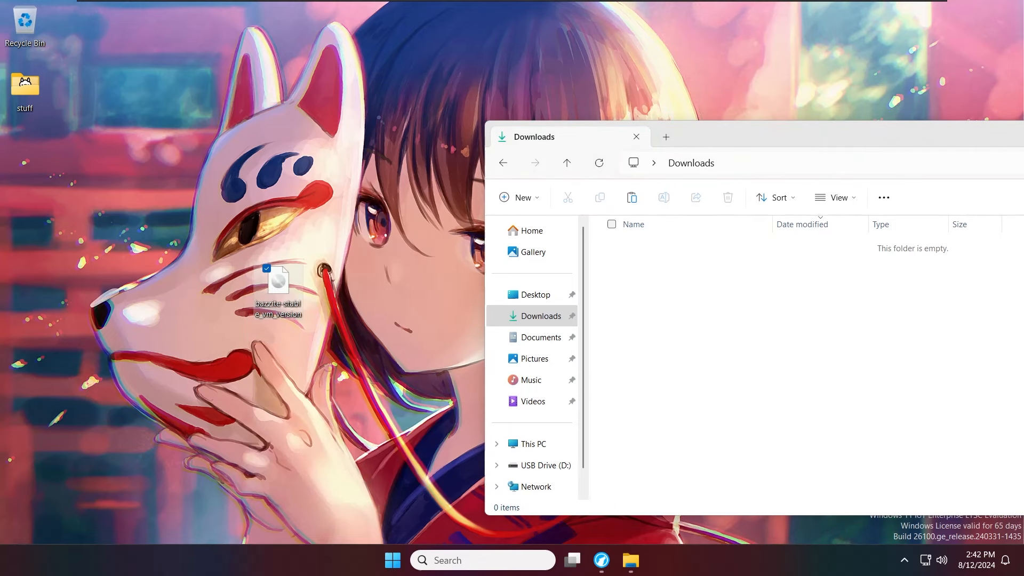
{"action": "left_click_drag", "start_coordinate": [742, 138], "coordinate": [382, 108]}
{"action": "left_click", "coordinate": [870, 102]}
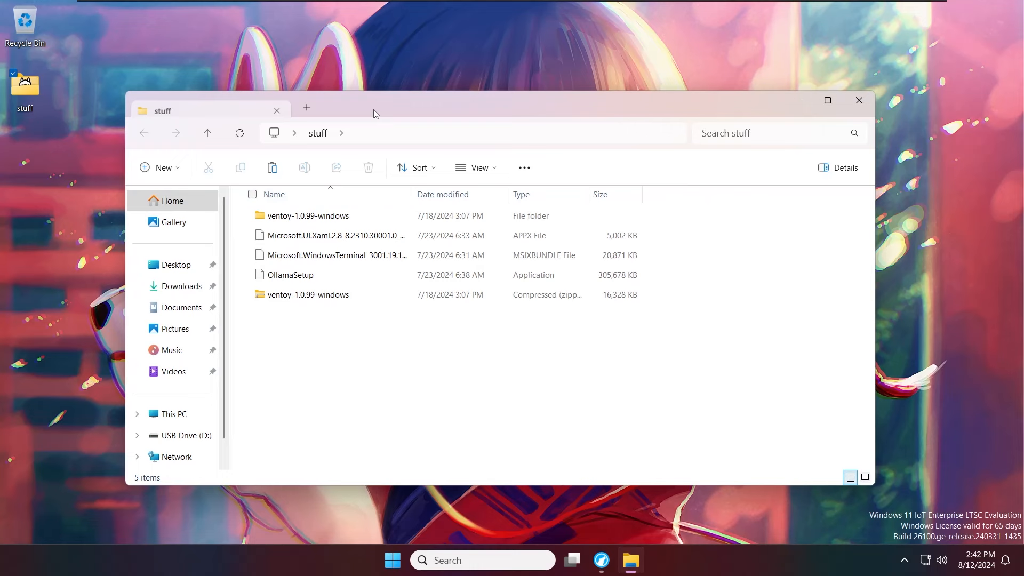
Move the extracted ventoy-1.0.99-windows folder from the stuff folder to the desktop and minimize the folder window
{"action": "left_click_drag", "start_coordinate": [374, 110], "coordinate": [655, 86]}
{"action": "left_click", "coordinate": [442, 270]}
{"action": "left_click", "coordinate": [464, 194]}
{"action": "left_click", "coordinate": [573, 264]}
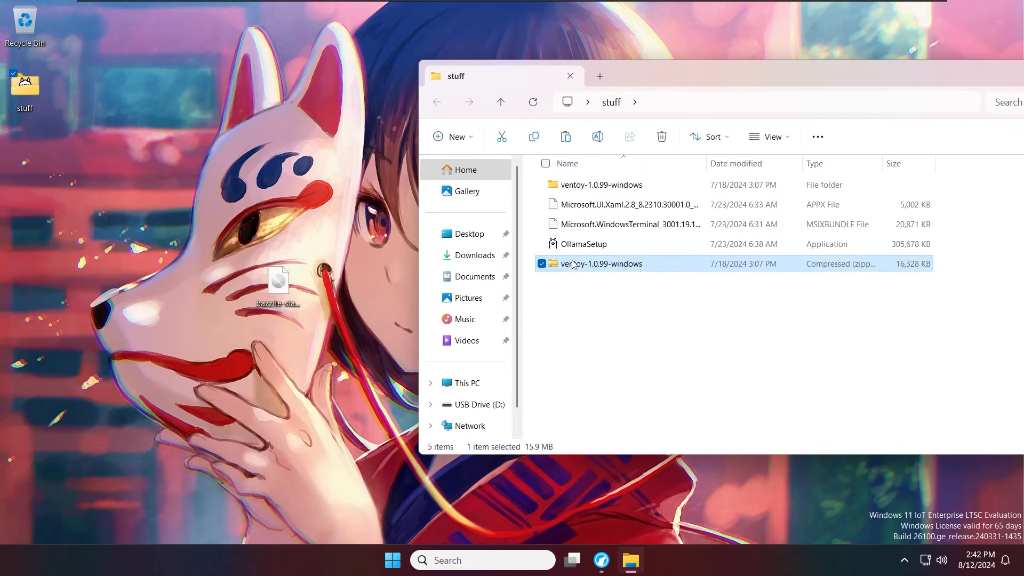
{"action": "right_click", "coordinate": [601, 267]}
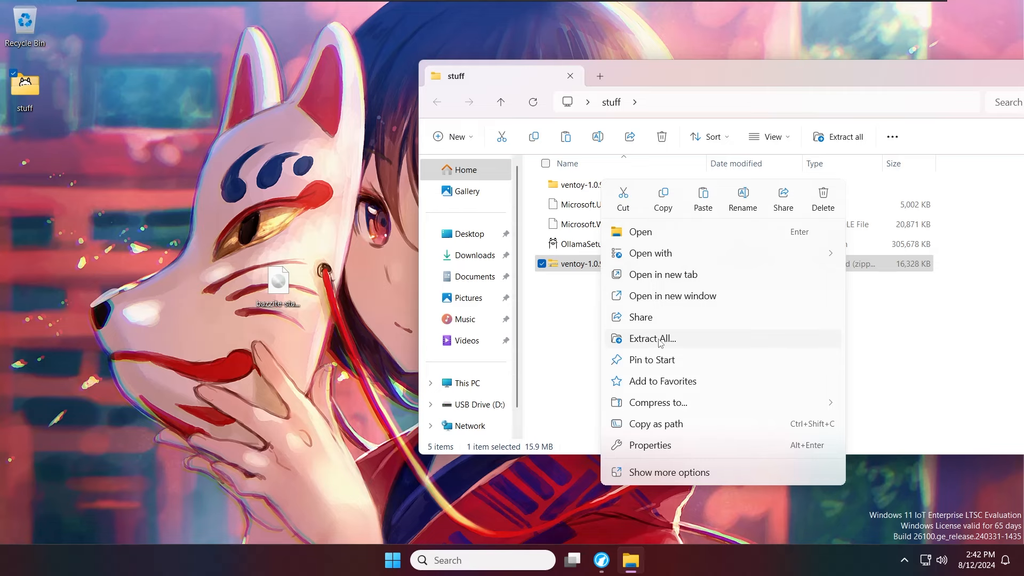
{"action": "left_click", "coordinate": [606, 186]}
{"action": "left_click_drag", "start_coordinate": [608, 187], "coordinate": [340, 283]}
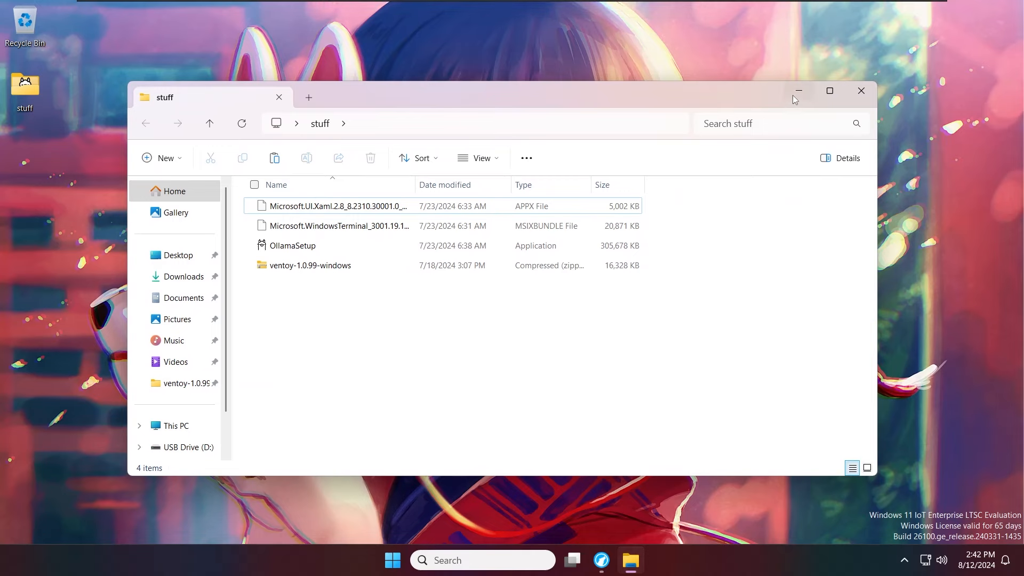
{"action": "left_click", "coordinate": [795, 100]}
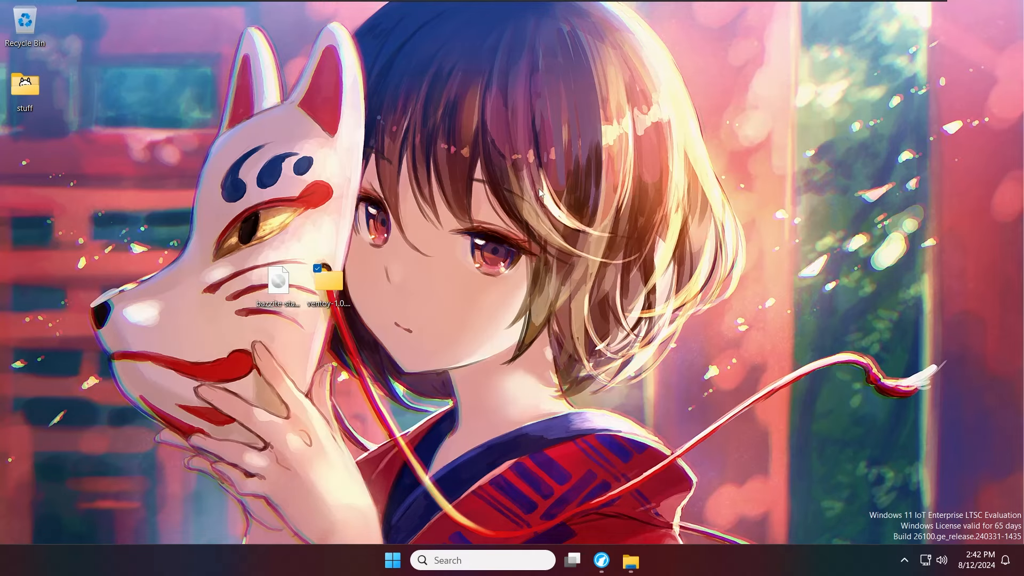
Check the capacity and free space of the USB Drive (D:) in File Explorer and minimize the window
{"action": "left_click_drag", "start_coordinate": [285, 153], "coordinate": [483, 425]}
{"action": "left_click", "coordinate": [631, 560]}
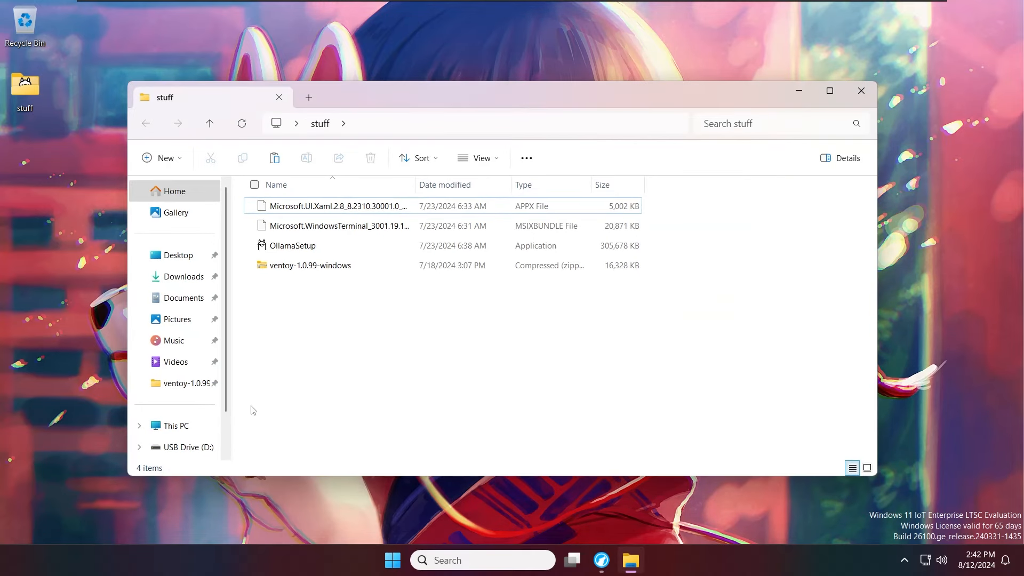
{"action": "left_click", "coordinate": [181, 425]}
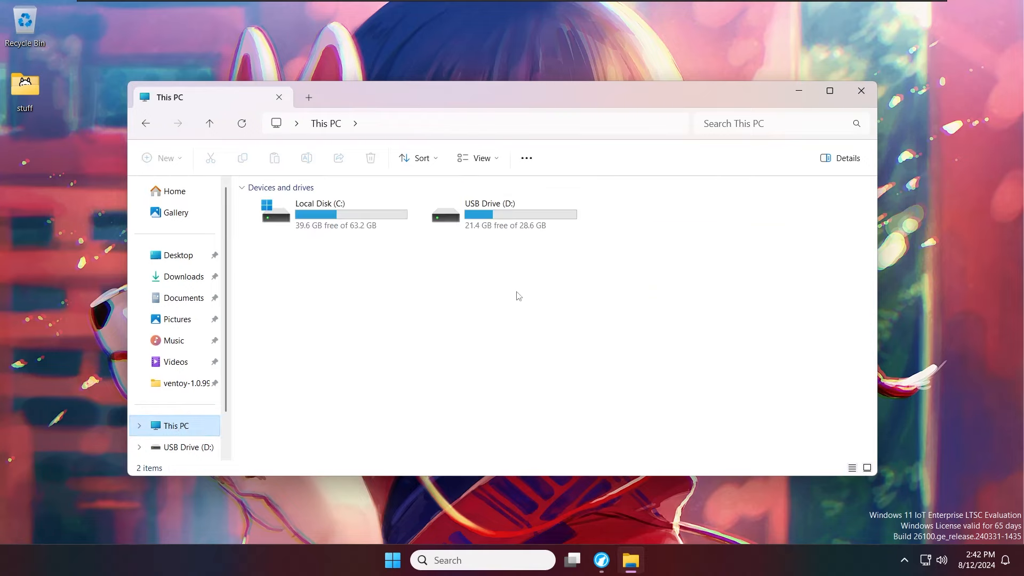
{"action": "left_click_drag", "start_coordinate": [635, 261], "coordinate": [442, 213]}
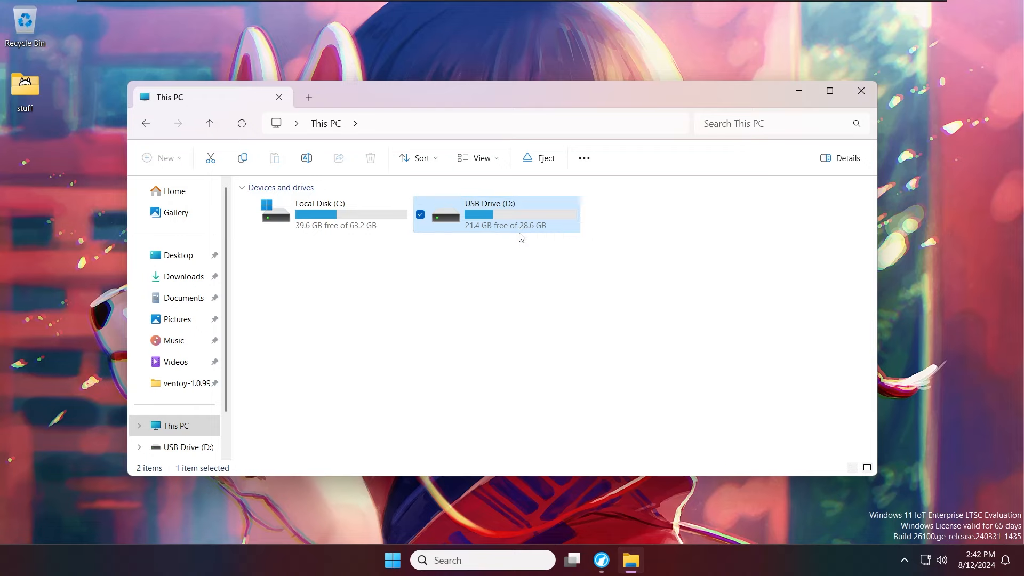
{"action": "left_click_drag", "start_coordinate": [623, 80], "coordinate": [803, 63]}
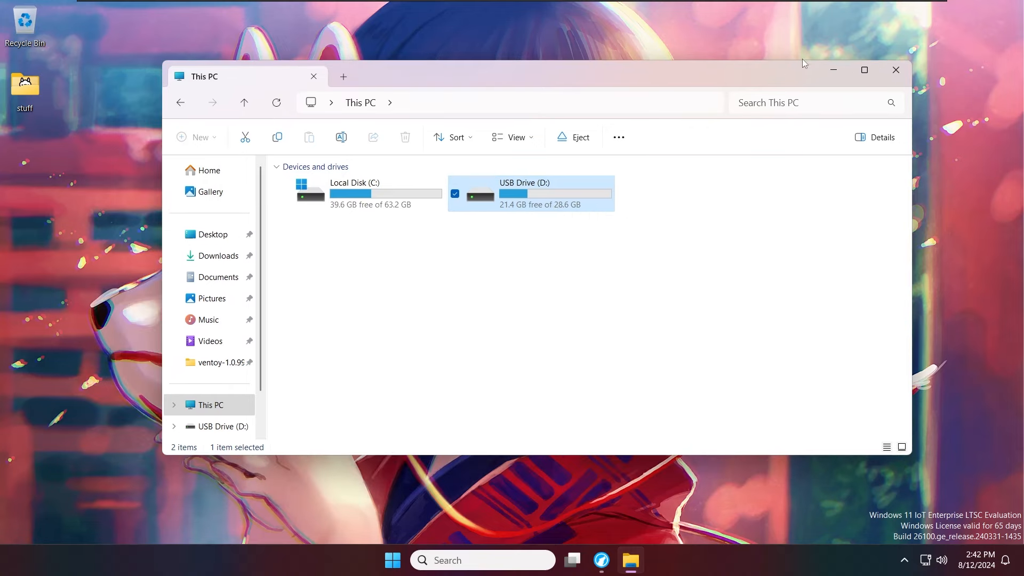
{"action": "left_click", "coordinate": [824, 70]}
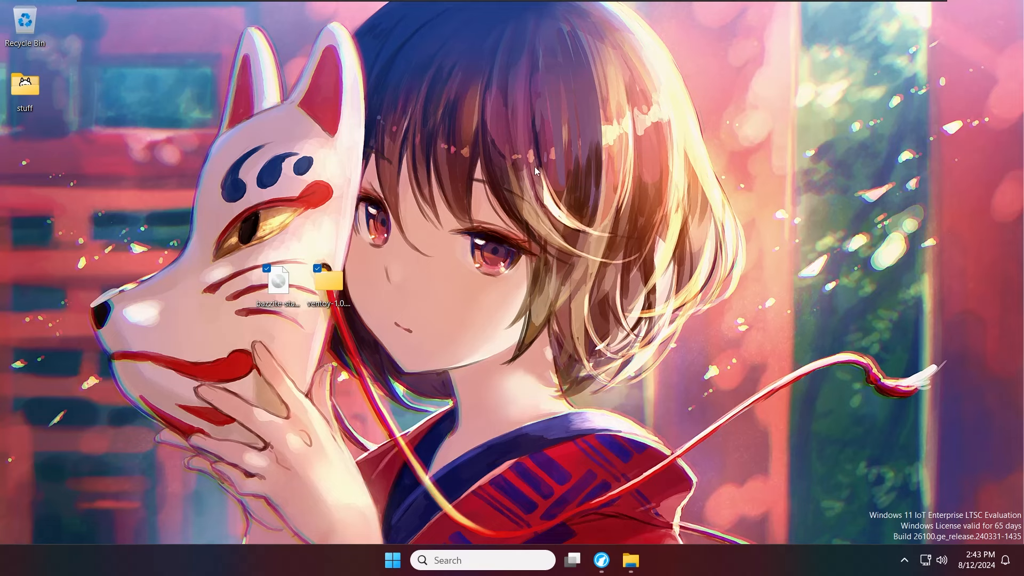
Check the file size of the bazzite-stable_vm_version disc image in its properties and close them
{"action": "left_click", "coordinate": [437, 201]}
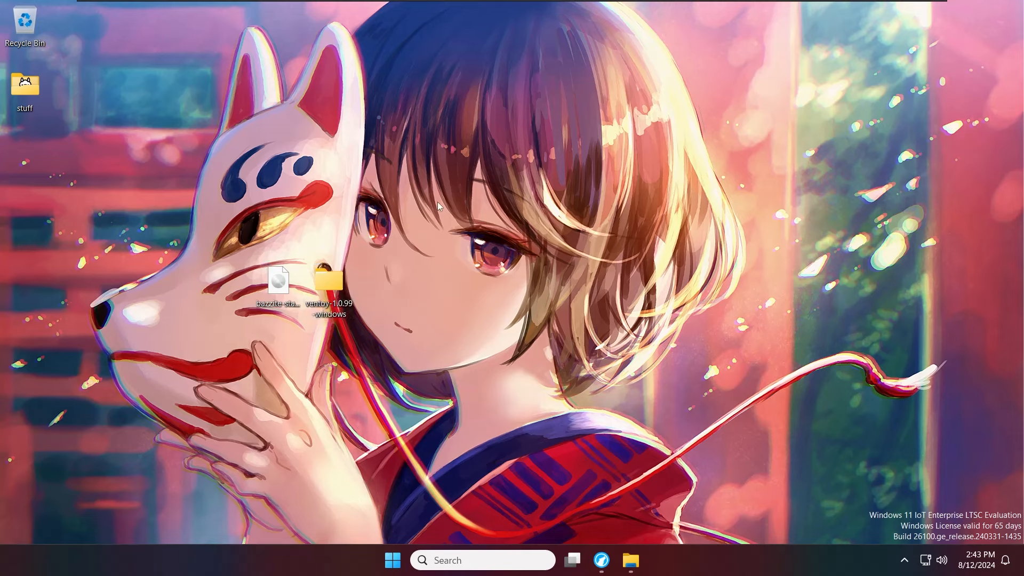
{"action": "right_click", "coordinate": [277, 281]}
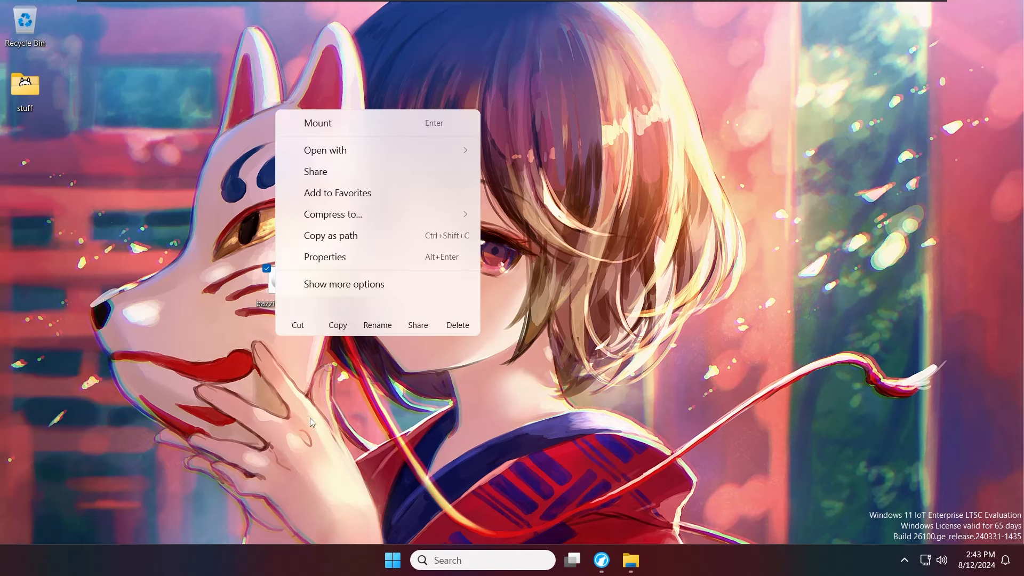
{"action": "left_click", "coordinate": [310, 260]}
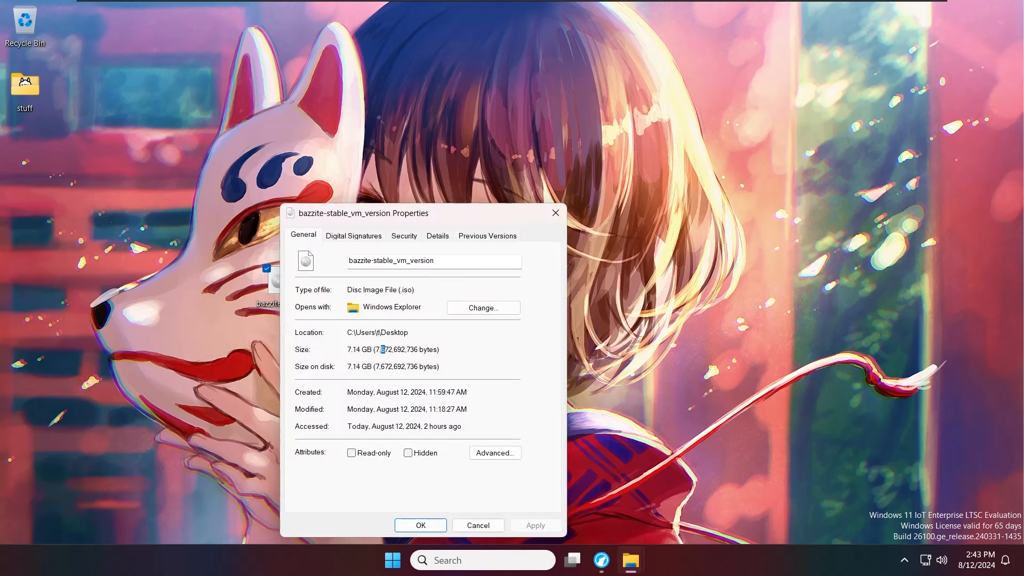
{"action": "left_click_drag", "start_coordinate": [385, 349], "coordinate": [357, 349]}
{"action": "left_click_drag", "start_coordinate": [378, 218], "coordinate": [472, 163]}
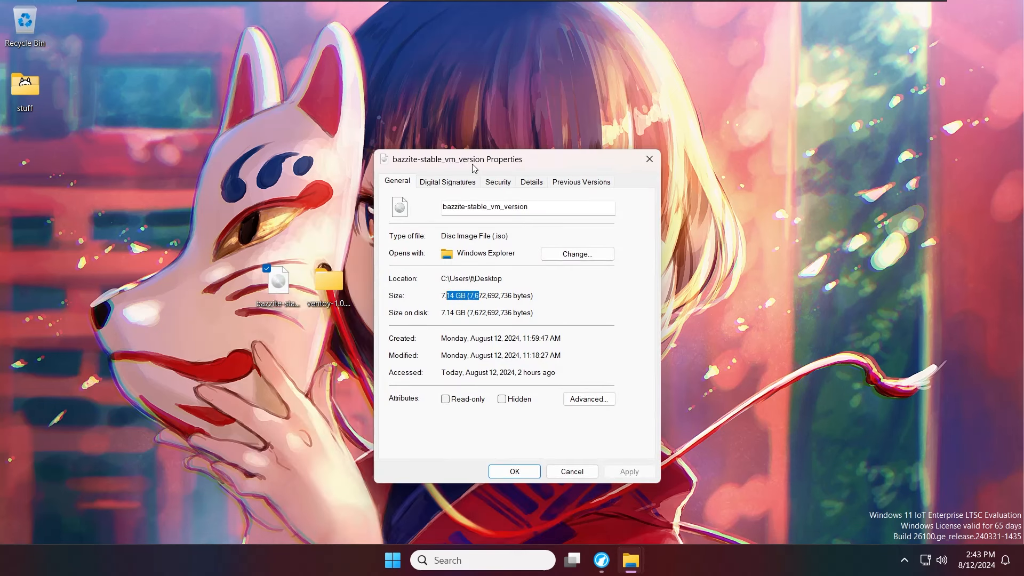
{"action": "left_click", "coordinate": [650, 158]}
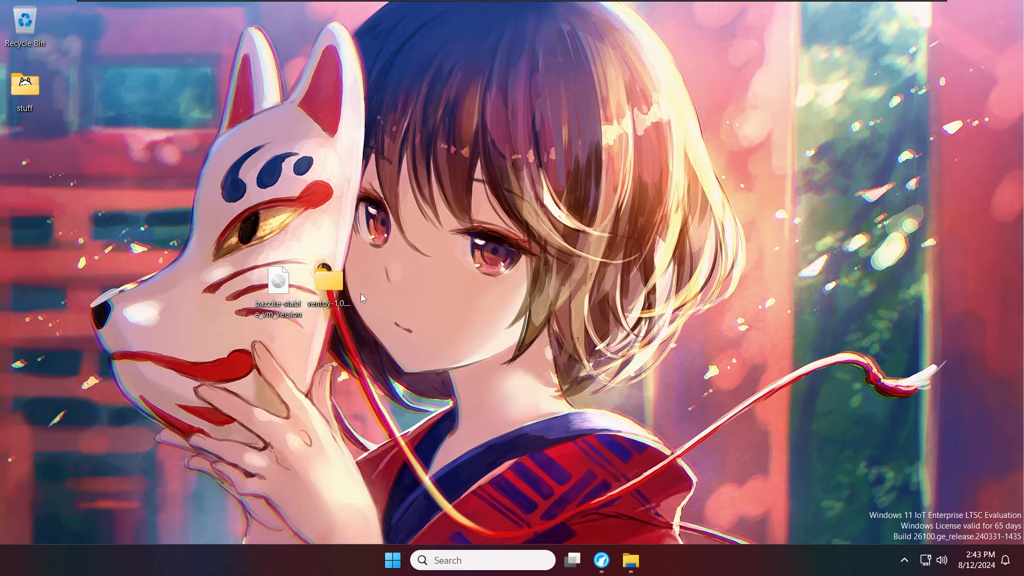
Launch Ventoy2Disk from the ventoy-1.0.99 folder on the desktop and allow it to make changes to the device
{"action": "left_click", "coordinate": [344, 291]}
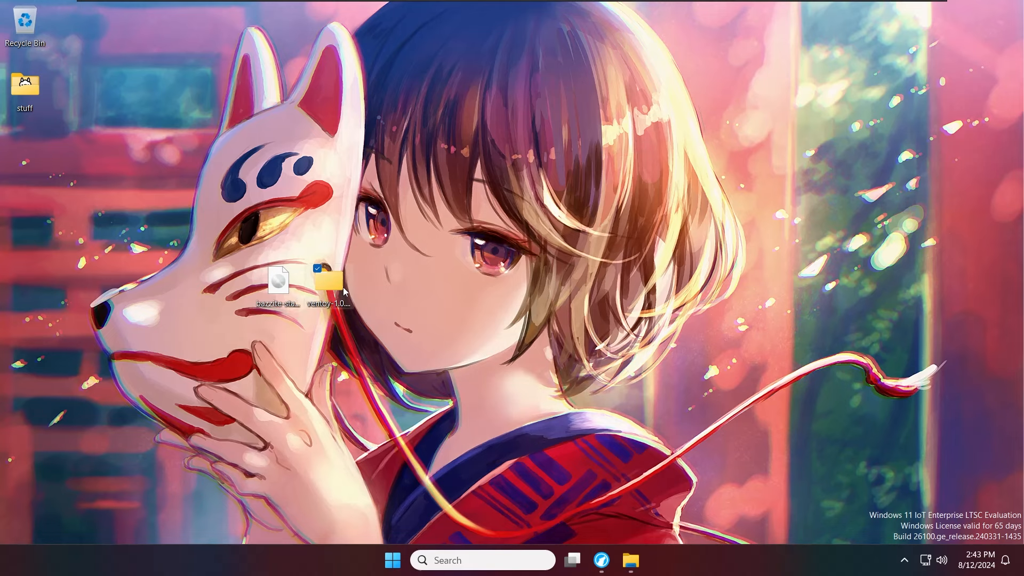
{"action": "double_click", "coordinate": [344, 288]}
{"action": "double_click", "coordinate": [367, 204]}
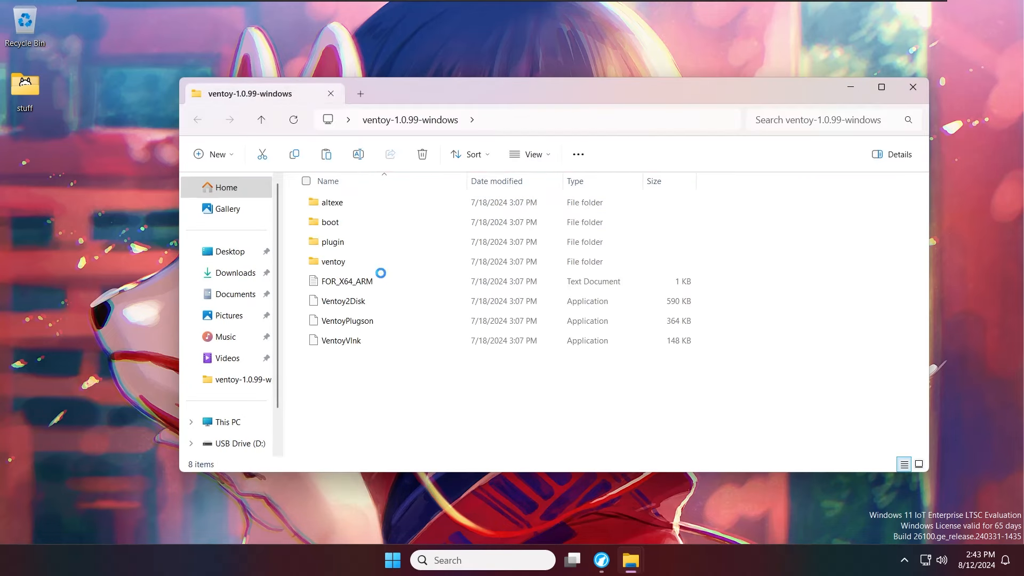
{"action": "double_click", "coordinate": [345, 301]}
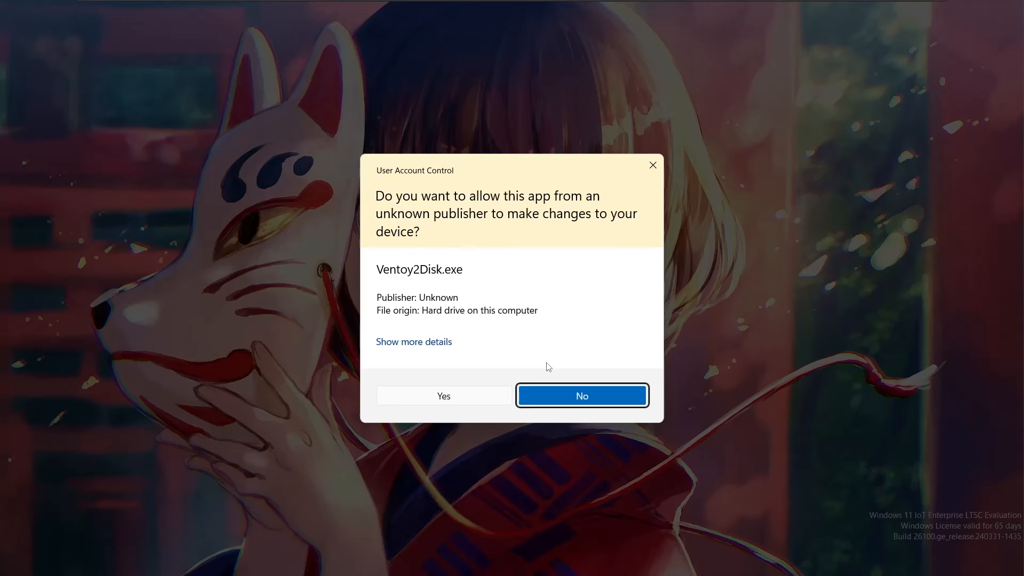
{"action": "left_click", "coordinate": [459, 400]}
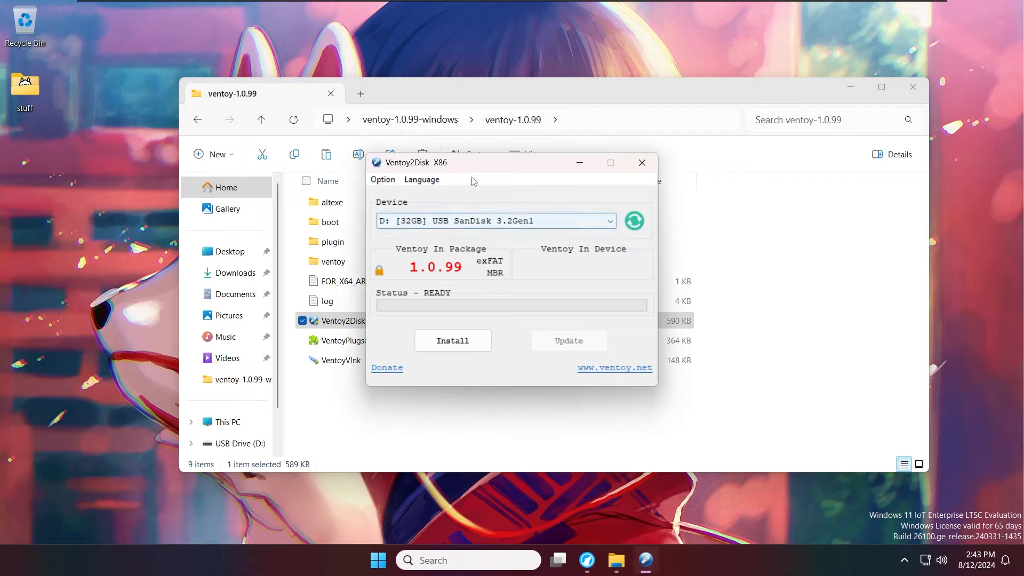
Install Ventoy 1.0.99 on the 32GB USB SanDisk 3.2Gen1 drive (D:), accepting the format warnings, and close Ventoy2Disk
{"action": "left_click", "coordinate": [436, 223]}
{"action": "left_click", "coordinate": [437, 235]}
{"action": "left_click", "coordinate": [450, 345]}
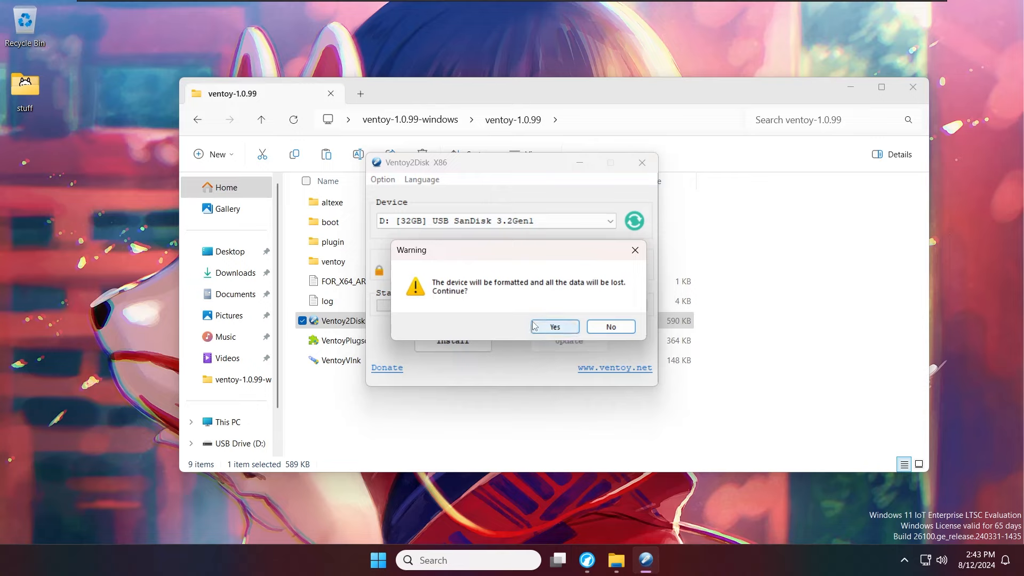
{"action": "left_click", "coordinate": [545, 331]}
{"action": "left_click", "coordinate": [546, 328]}
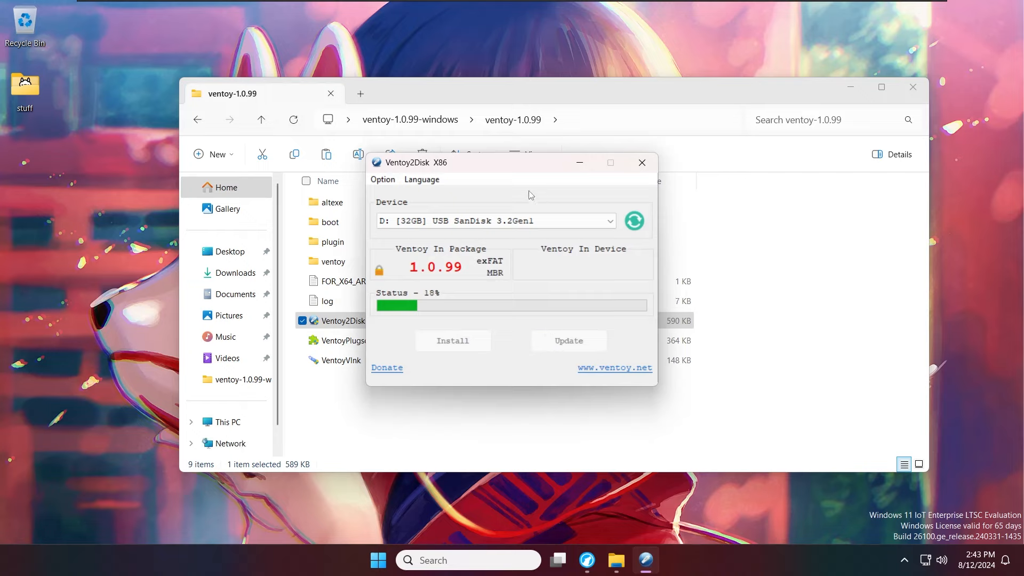
{"action": "left_click_drag", "start_coordinate": [503, 172], "coordinate": [689, 166]}
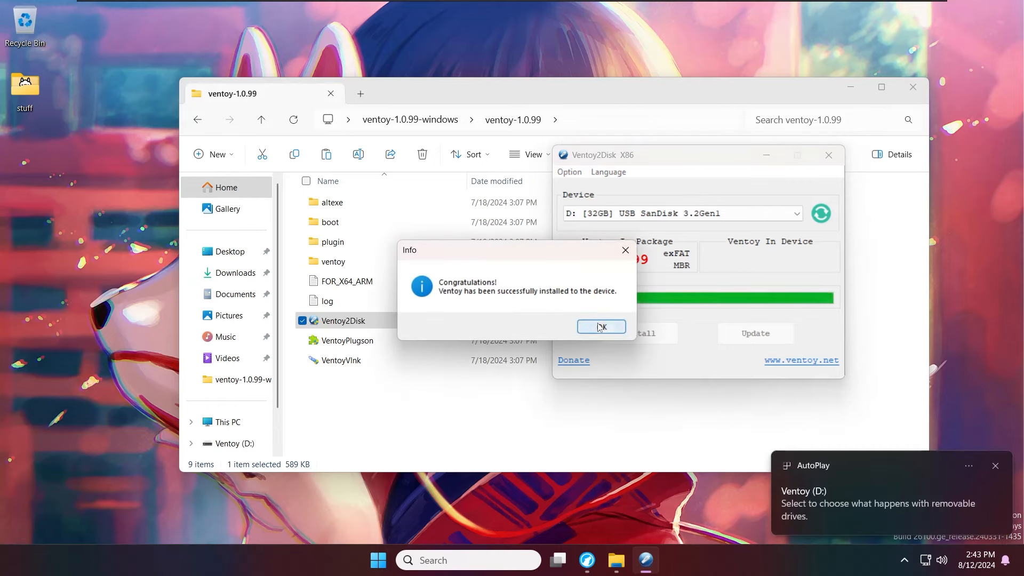
{"action": "left_click", "coordinate": [599, 327]}
{"action": "left_click", "coordinate": [829, 155]}
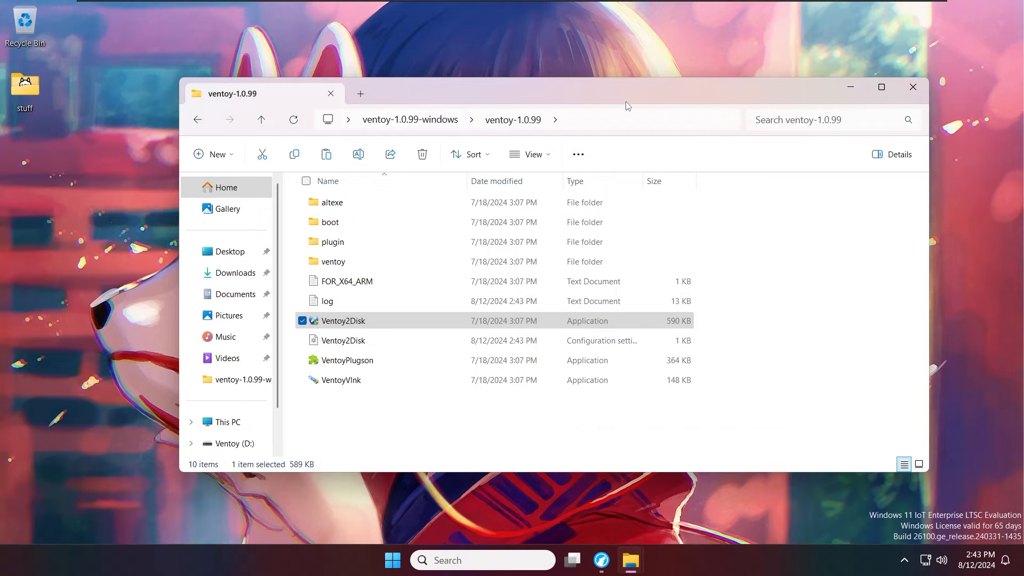
Replace the ventoy-1.0.99 folder tab with This PC and open the Ventoy (D:) drive, keeping the desktop disc image accessible
{"action": "left_click_drag", "start_coordinate": [367, 101], "coordinate": [312, 120]}
{"action": "left_click", "coordinate": [327, 113]}
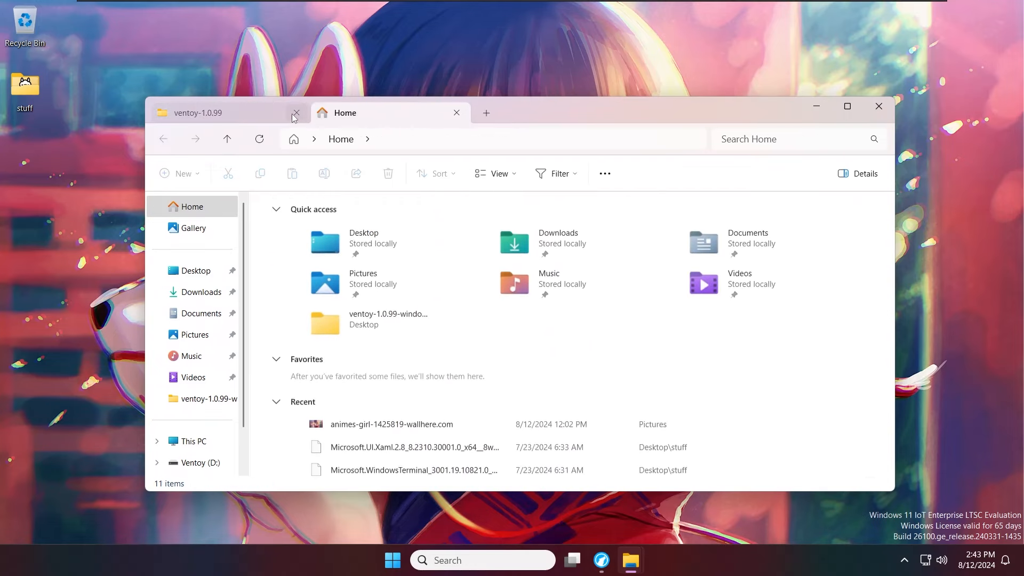
{"action": "left_click", "coordinate": [296, 113]}
{"action": "left_click", "coordinate": [193, 442]}
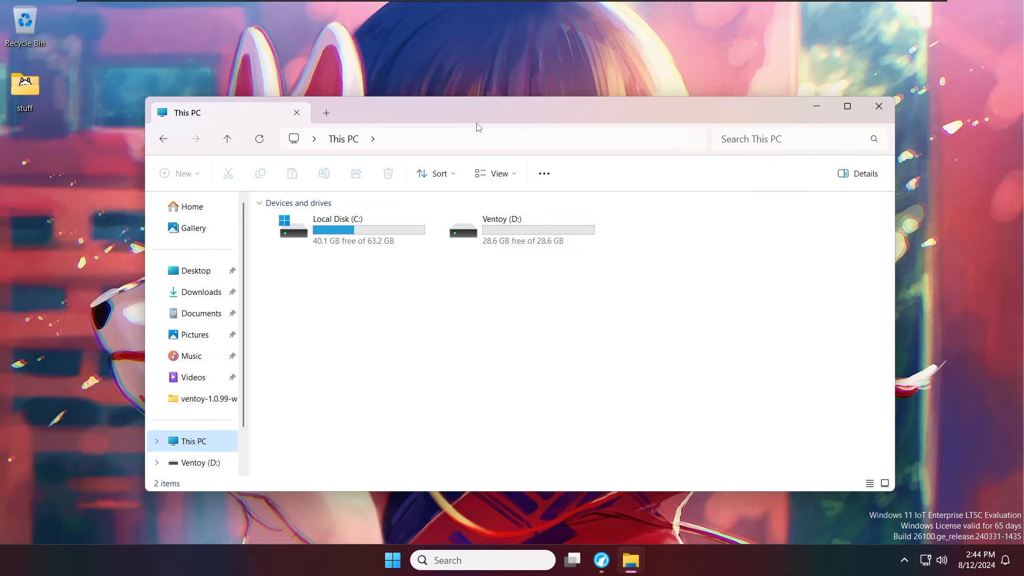
{"action": "left_click_drag", "start_coordinate": [469, 114], "coordinate": [606, 75]}
{"action": "double_click", "coordinate": [621, 195]}
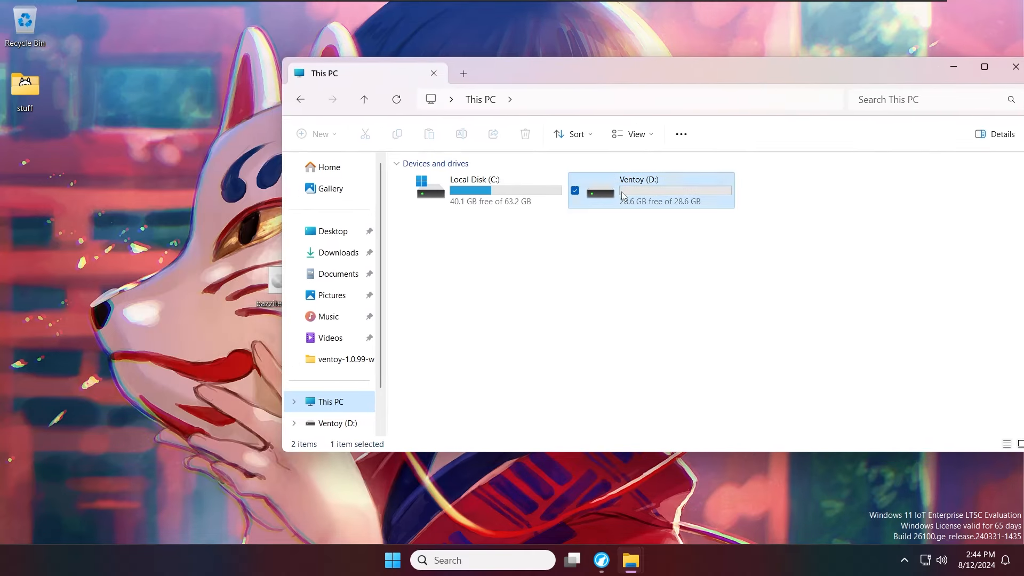
{"action": "left_click_drag", "start_coordinate": [529, 69], "coordinate": [629, 77]}
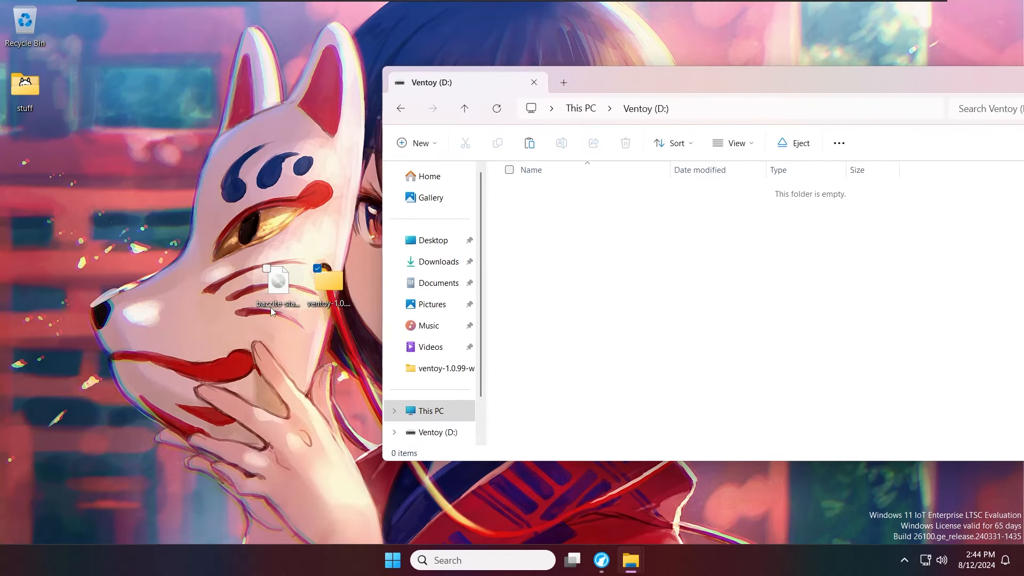
Copy the bazzite-stable_vm_version disc image from the desktop to the Ventoy (D:) drive and minimize the drive's window
{"action": "right_click", "coordinate": [280, 294]}
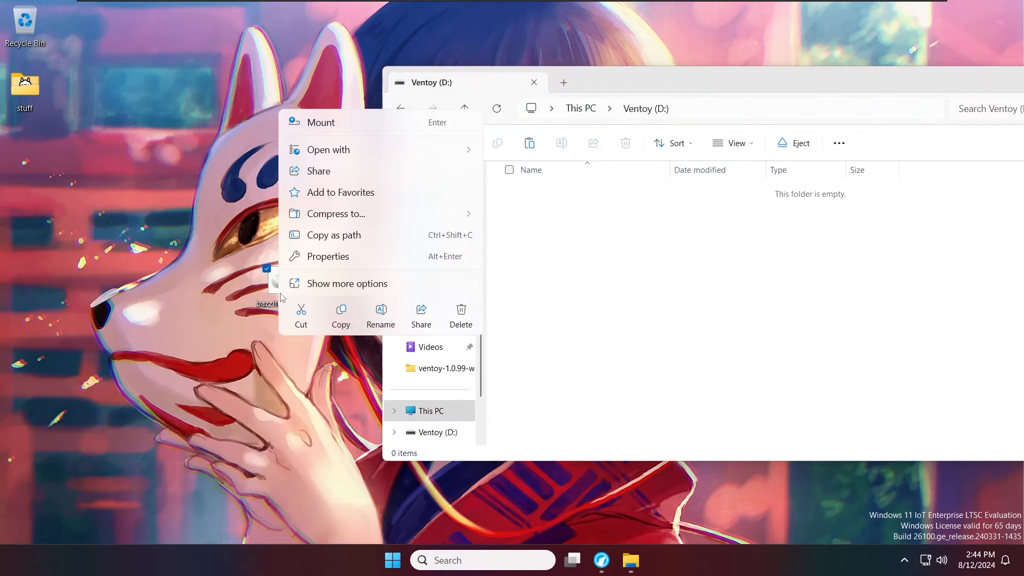
{"action": "left_click", "coordinate": [340, 315]}
{"action": "right_click", "coordinate": [599, 263]}
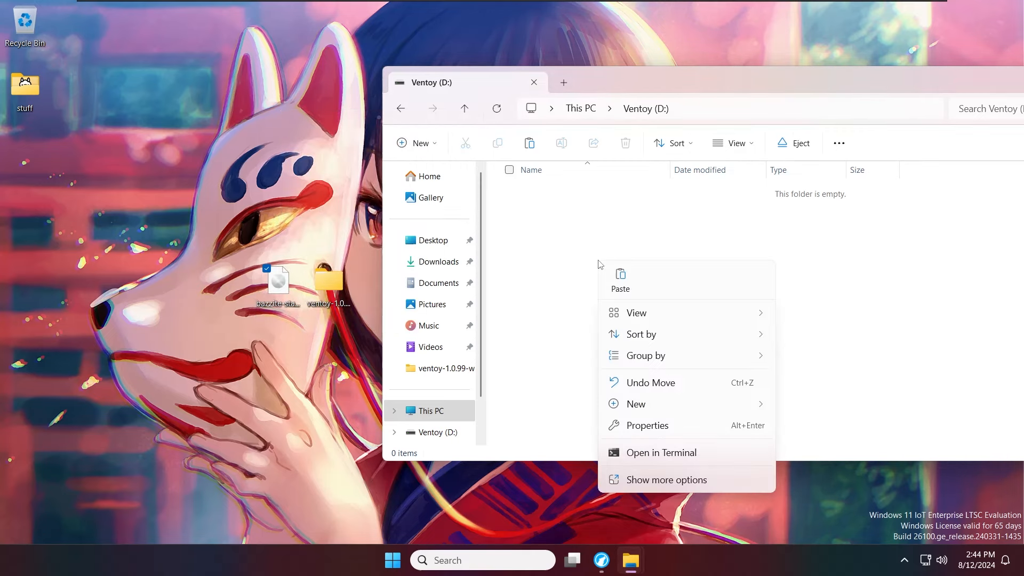
{"action": "left_click", "coordinate": [618, 277]}
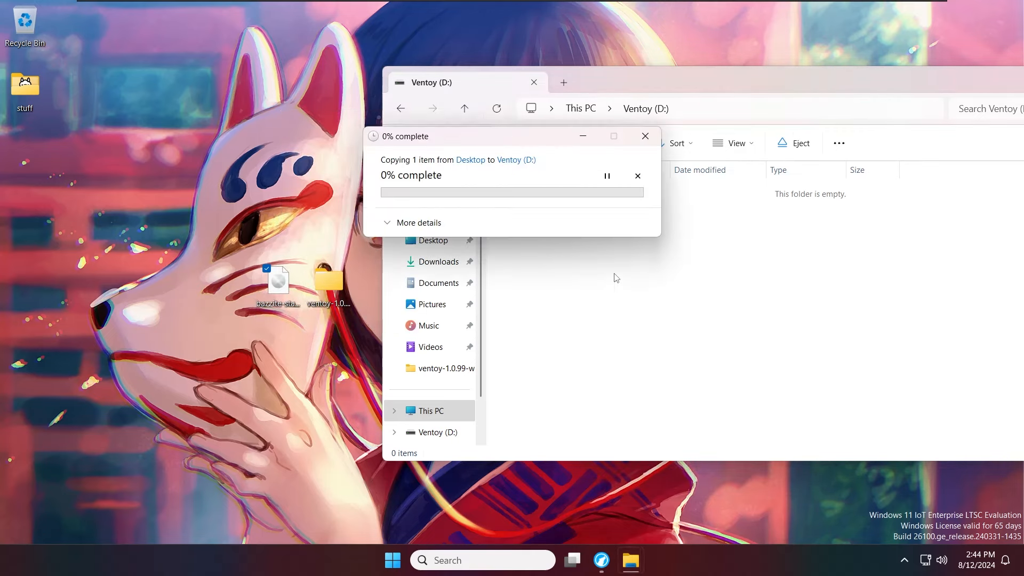
{"action": "left_click_drag", "start_coordinate": [491, 143], "coordinate": [776, 63]}
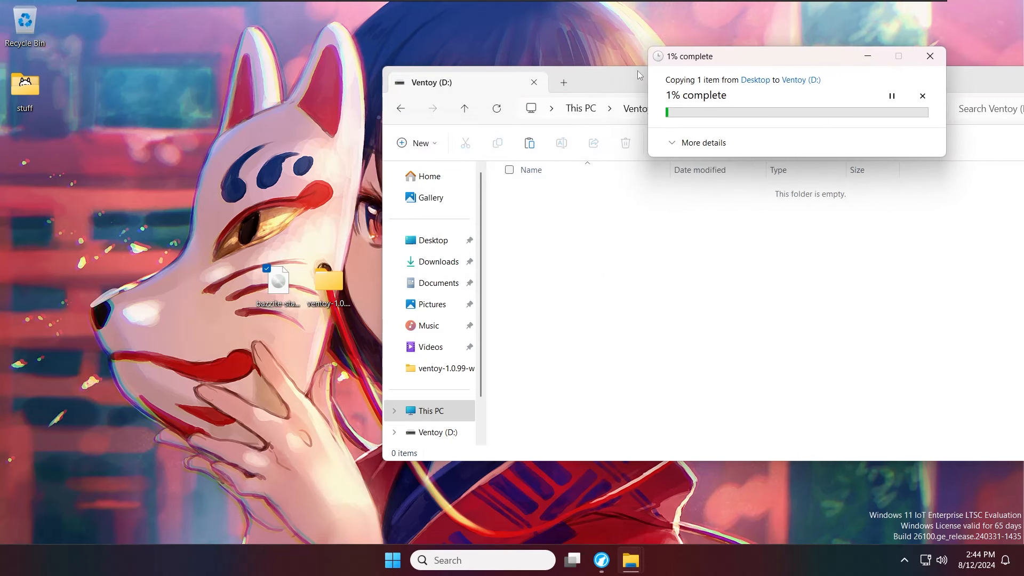
{"action": "left_click_drag", "start_coordinate": [629, 83], "coordinate": [418, 109]}
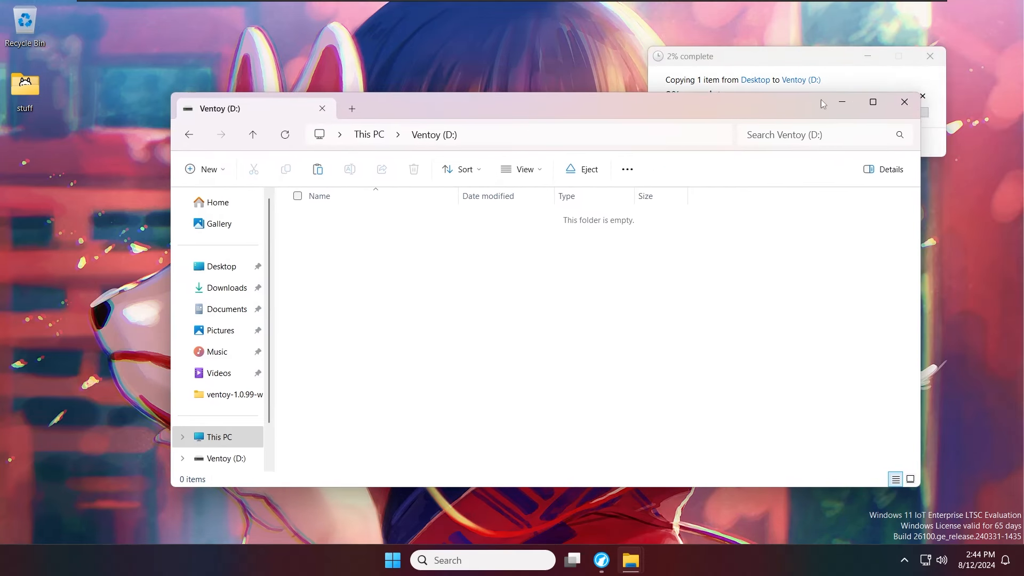
{"action": "left_click", "coordinate": [842, 101]}
{"action": "left_click_drag", "start_coordinate": [747, 61], "coordinate": [812, 25]}
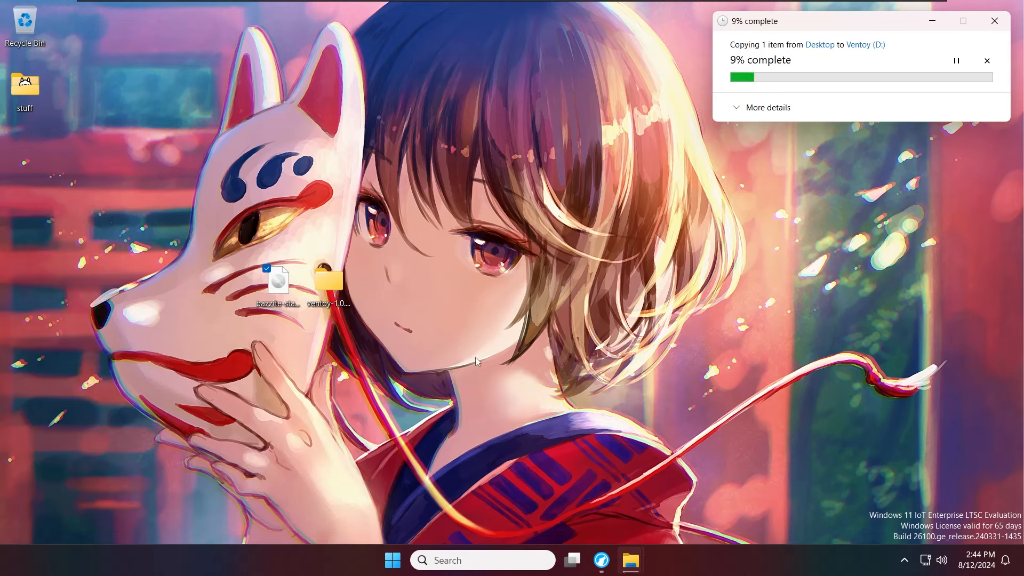
Open Disk Management and bring up the available actions for the C: partition on Disk 0
{"action": "right_click", "coordinate": [390, 561]}
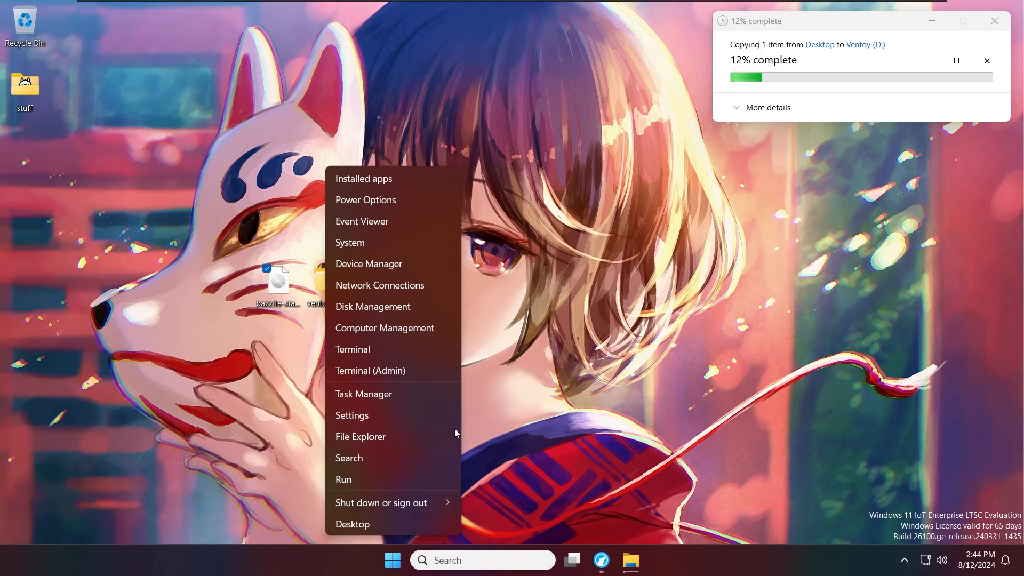
{"action": "left_click", "coordinate": [389, 306]}
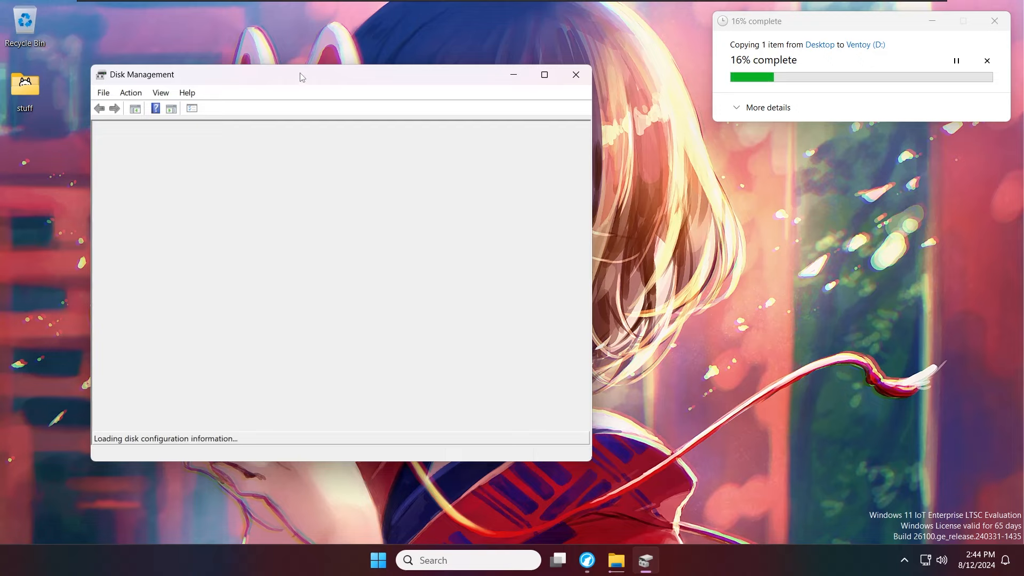
{"action": "left_click_drag", "start_coordinate": [302, 77], "coordinate": [315, 86]}
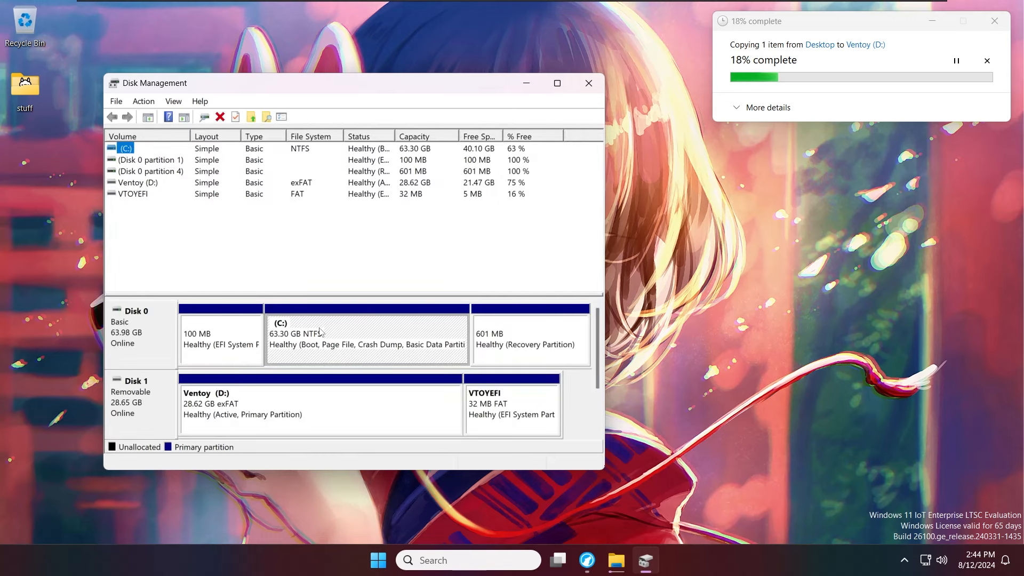
{"action": "right_click", "coordinate": [320, 330]}
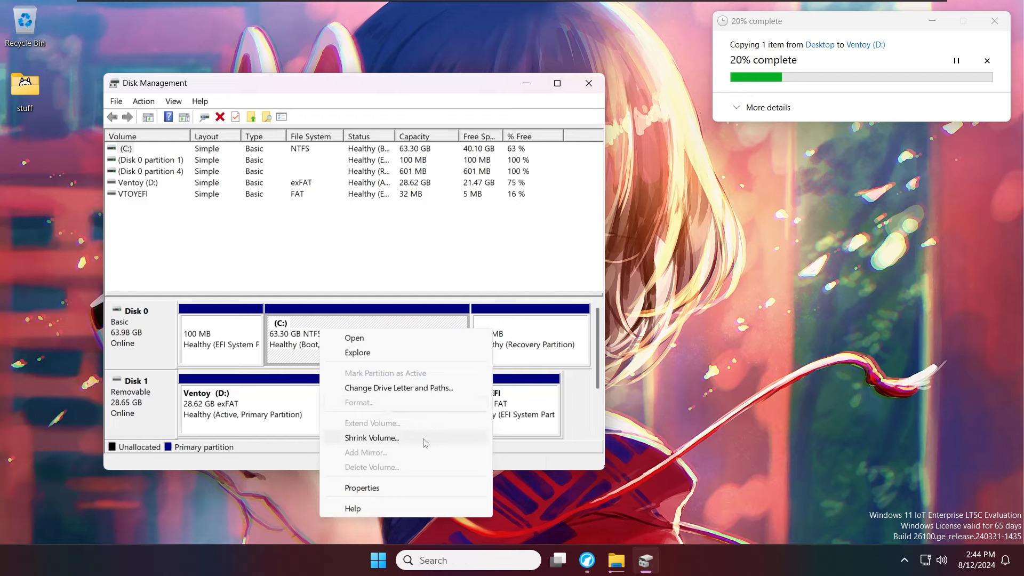
{"action": "left_click", "coordinate": [403, 276]}
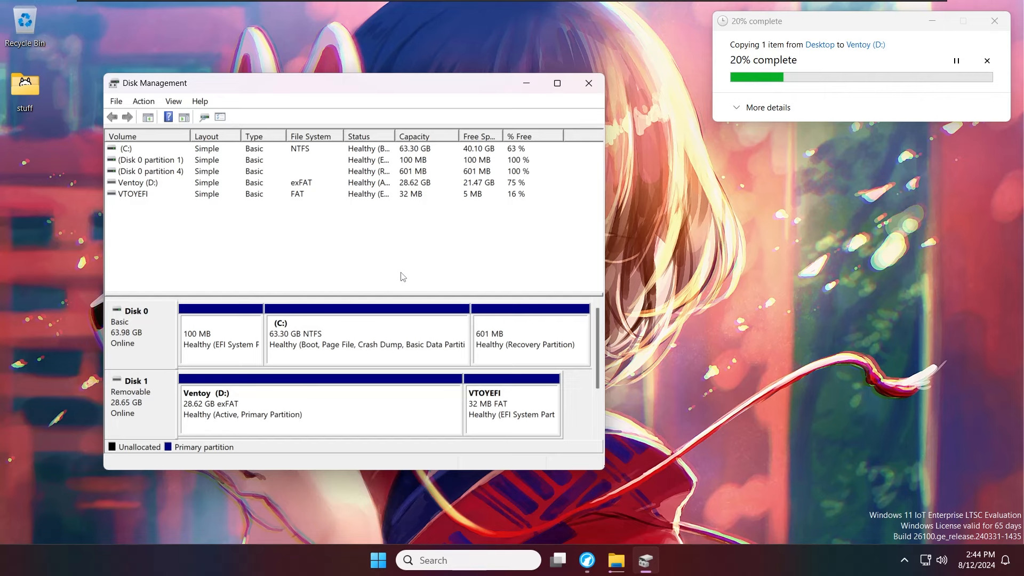
Shrink the C: volume by 40302 MB to free up unallocated space on Disk 0
{"action": "right_click", "coordinate": [379, 331]}
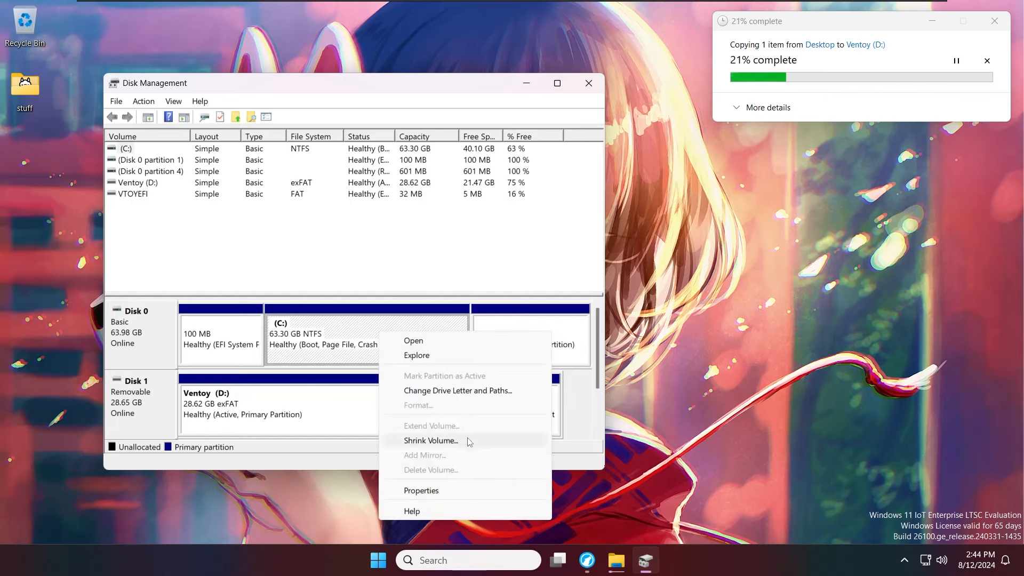
{"action": "left_click", "coordinate": [430, 440]}
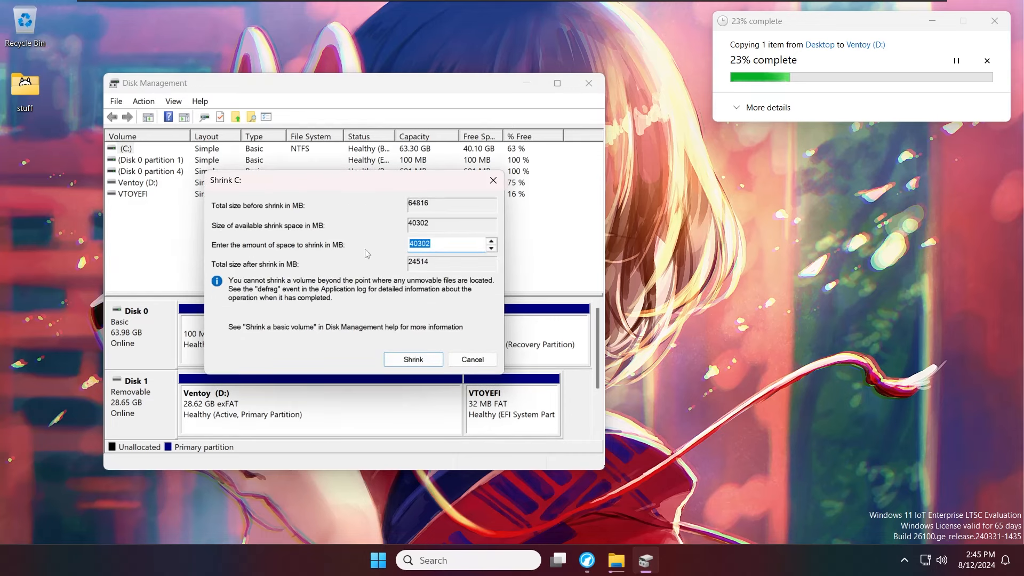
{"action": "left_click_drag", "start_coordinate": [294, 183], "coordinate": [679, 274]}
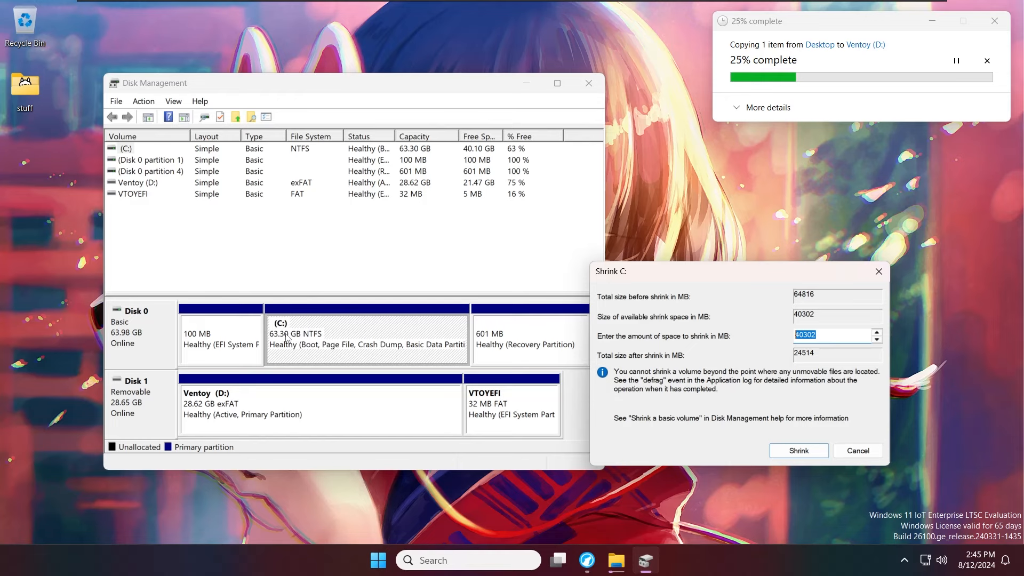
{"action": "left_click_drag", "start_coordinate": [604, 273], "coordinate": [319, 163]}
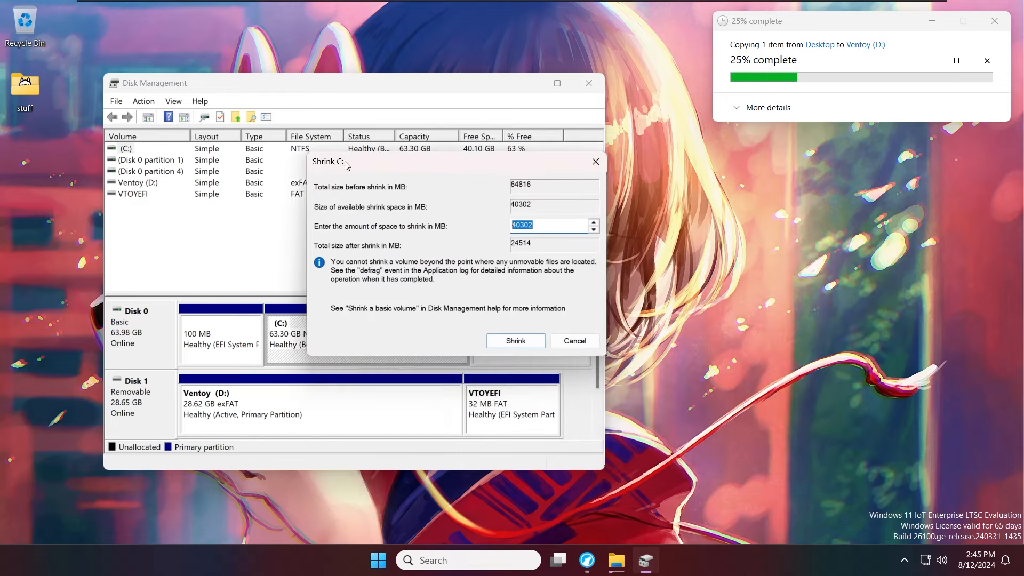
{"action": "left_click", "coordinate": [499, 342]}
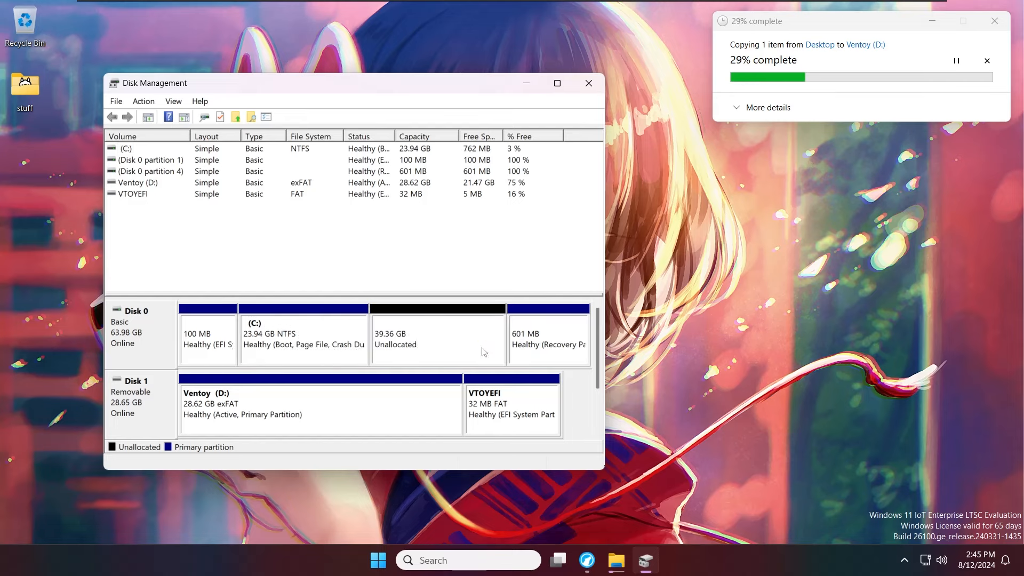
Examine the unallocated space on Disk 0 and the copy progress of the disc image
{"action": "left_click", "coordinate": [442, 343]}
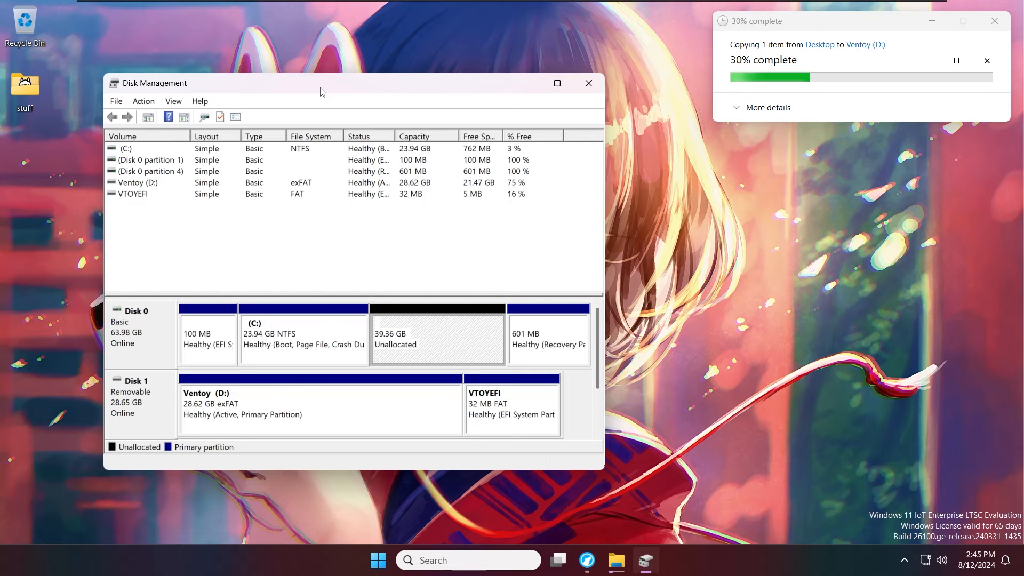
{"action": "left_click_drag", "start_coordinate": [328, 84], "coordinate": [305, 98]}
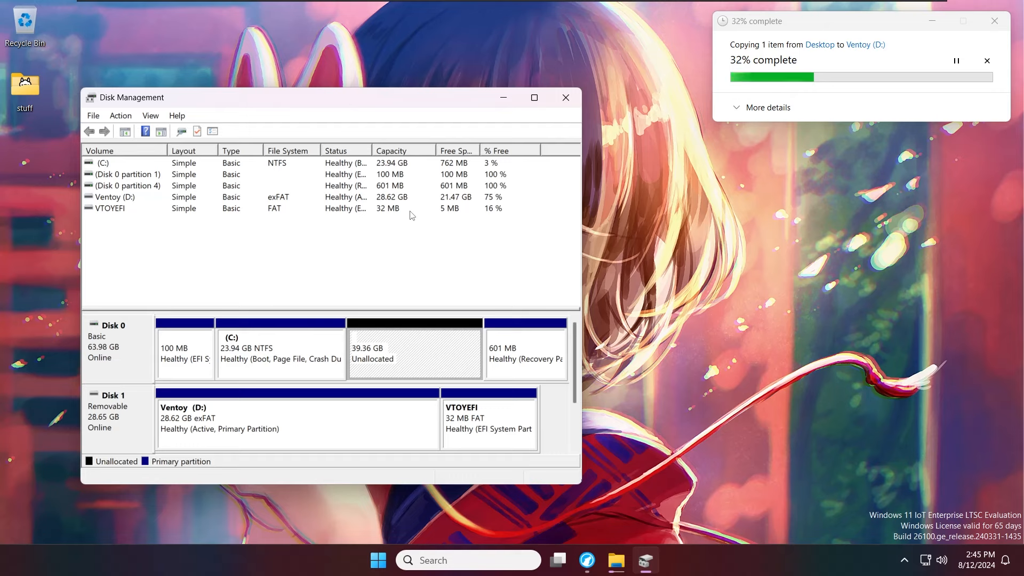
{"action": "left_click_drag", "start_coordinate": [769, 28], "coordinate": [697, 187]}
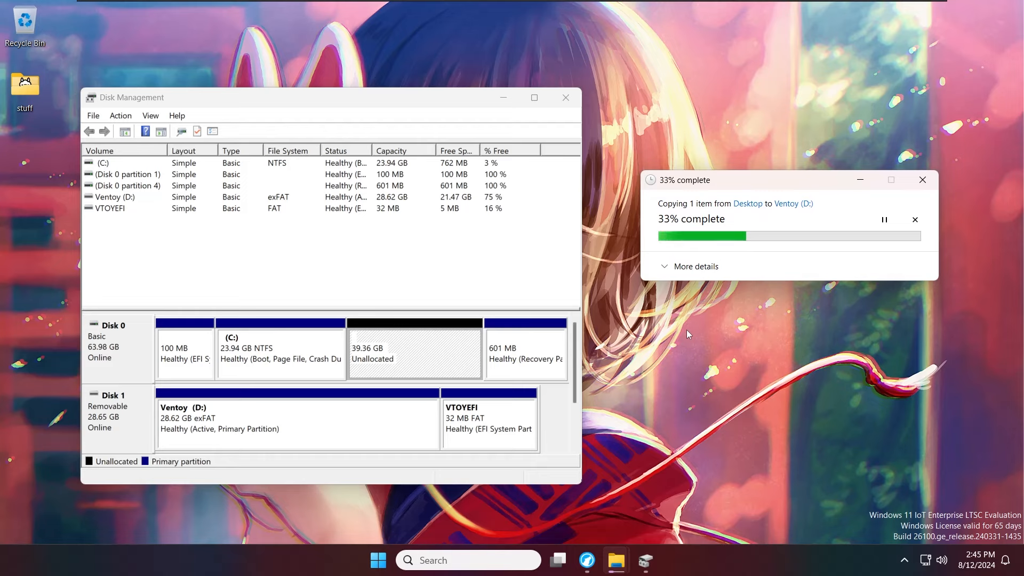
{"action": "left_click", "coordinate": [664, 271]}
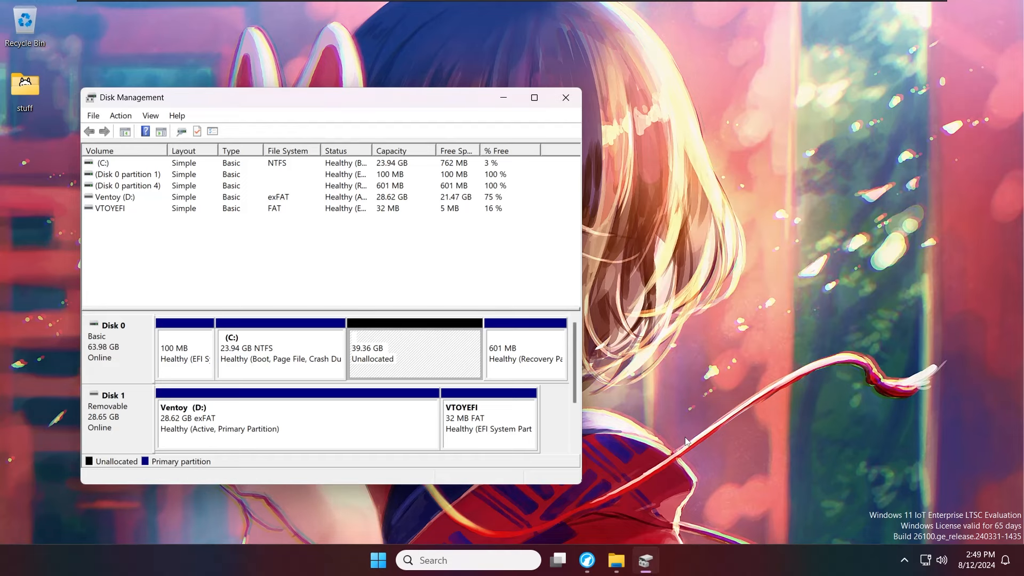
Close Disk Management, the LibreWolf browser and the remaining File Explorer window
{"action": "mouse_move", "coordinate": [366, 103]}
{"action": "left_mouse_down"}
{"action": "mouse_move", "coordinate": [381, 106]}
{"action": "mouse_move", "coordinate": [356, 104]}
{"action": "left_mouse_up"}
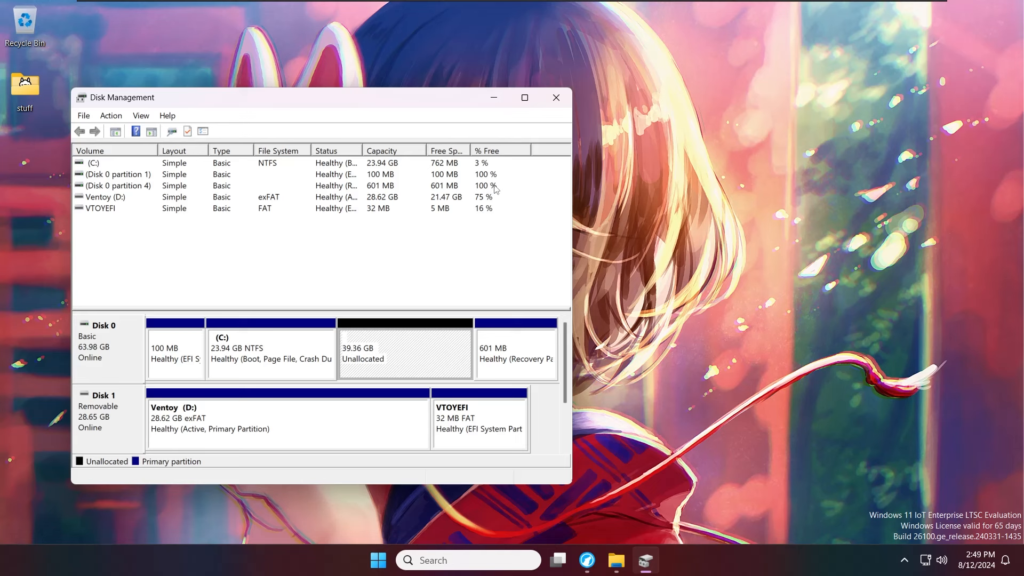
{"action": "left_click", "coordinate": [553, 101]}
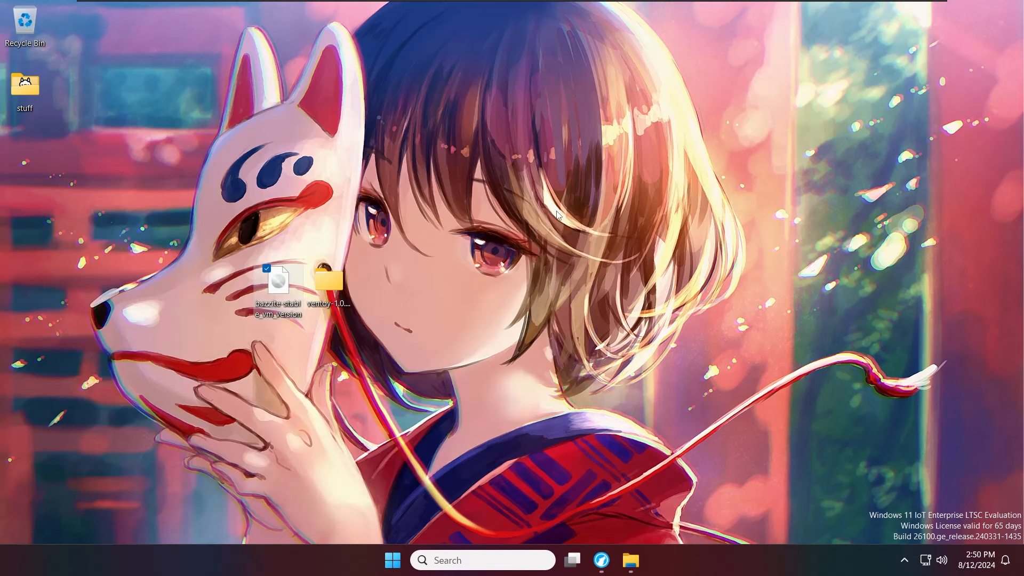
{"action": "left_click", "coordinate": [548, 341]}
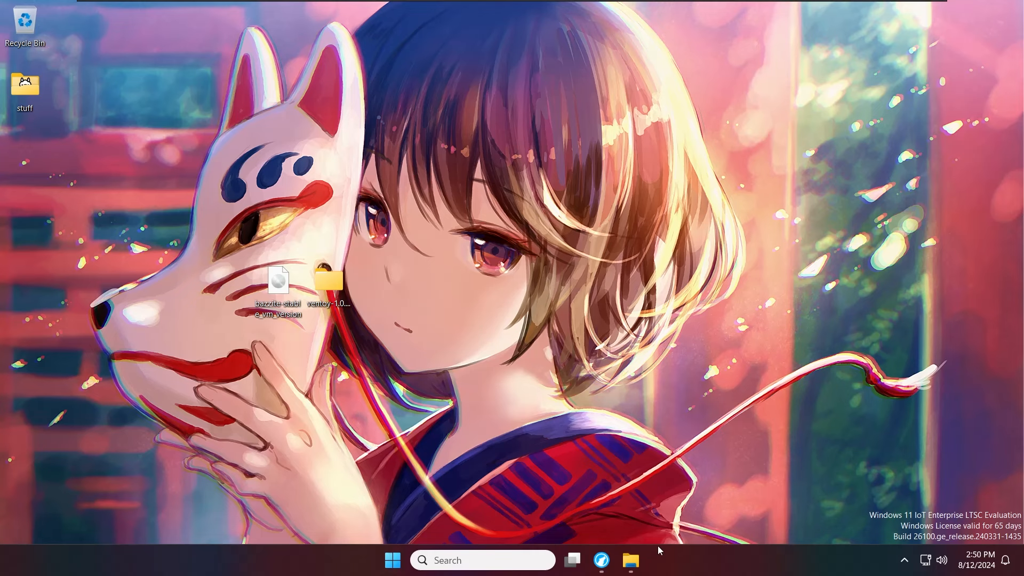
{"action": "left_click", "coordinate": [601, 559]}
{"action": "left_click", "coordinate": [967, 37]}
{"action": "mouse_move", "coordinate": [634, 557]}
{"action": "left_click_drag", "start_coordinate": [634, 556], "coordinate": [635, 532]}
{"action": "left_click", "coordinate": [632, 529]}
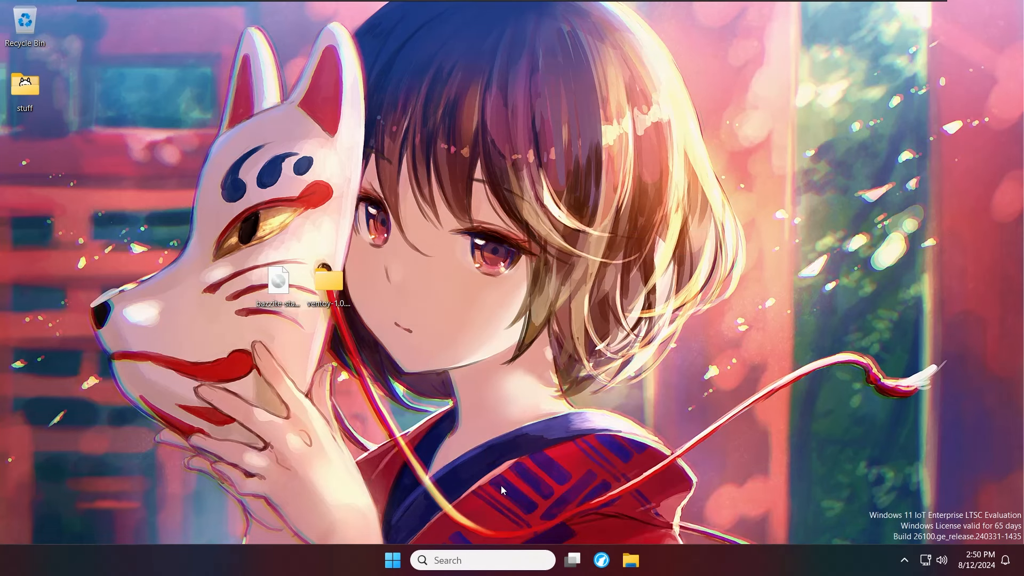
Restart the computer to reach the Boot Manager
{"action": "left_click", "coordinate": [393, 558]}
{"action": "left_click", "coordinate": [676, 513]}
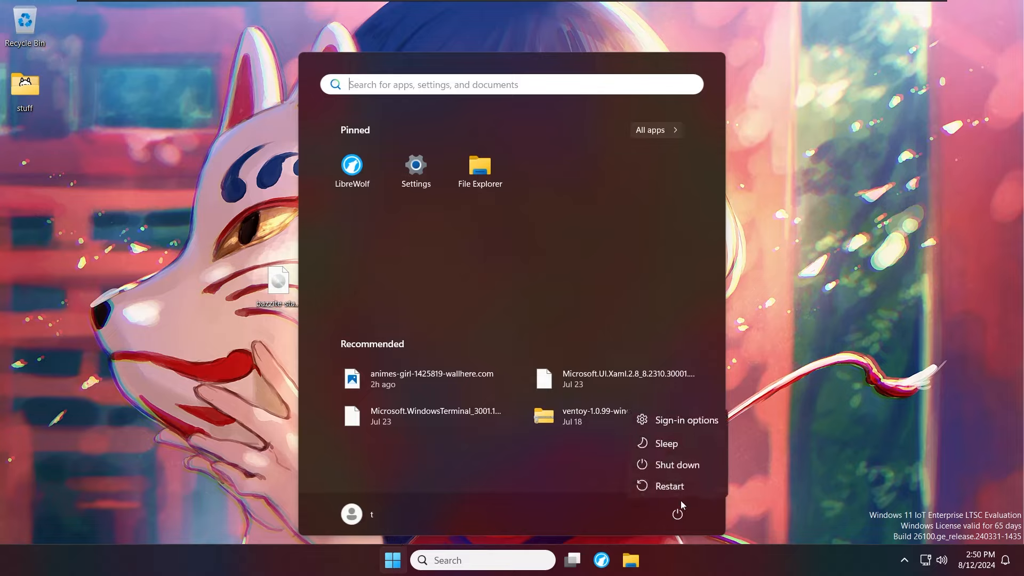
{"action": "left_click", "coordinate": [679, 495]}
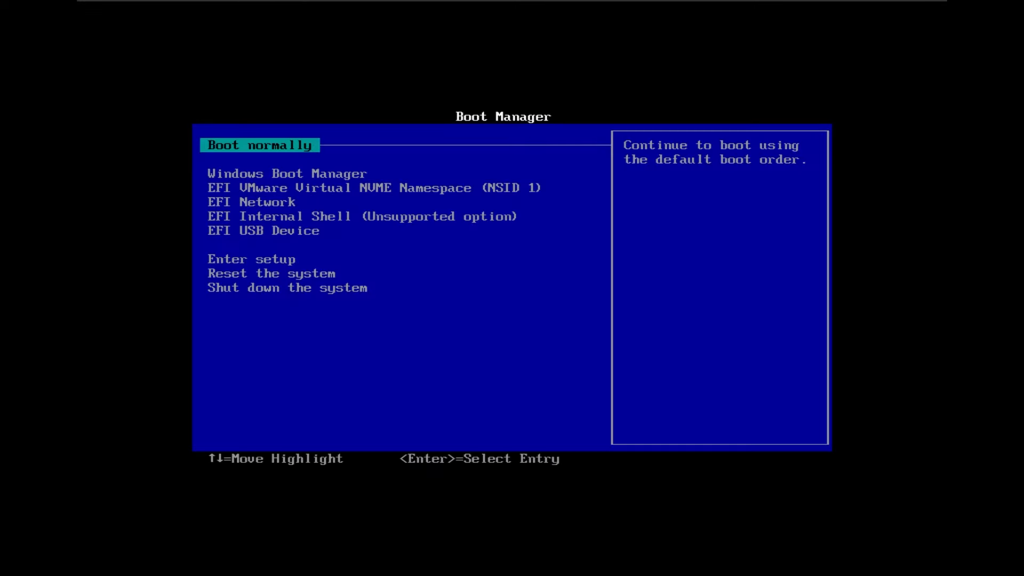
Choose EFI USB Device as the entry to boot from in the Boot Manager
{"action": "key", "text": "Down"}
{"action": "key", "text": "Down"}
{"action": "key", "text": "Down"}
{"action": "key", "text": "Down"}
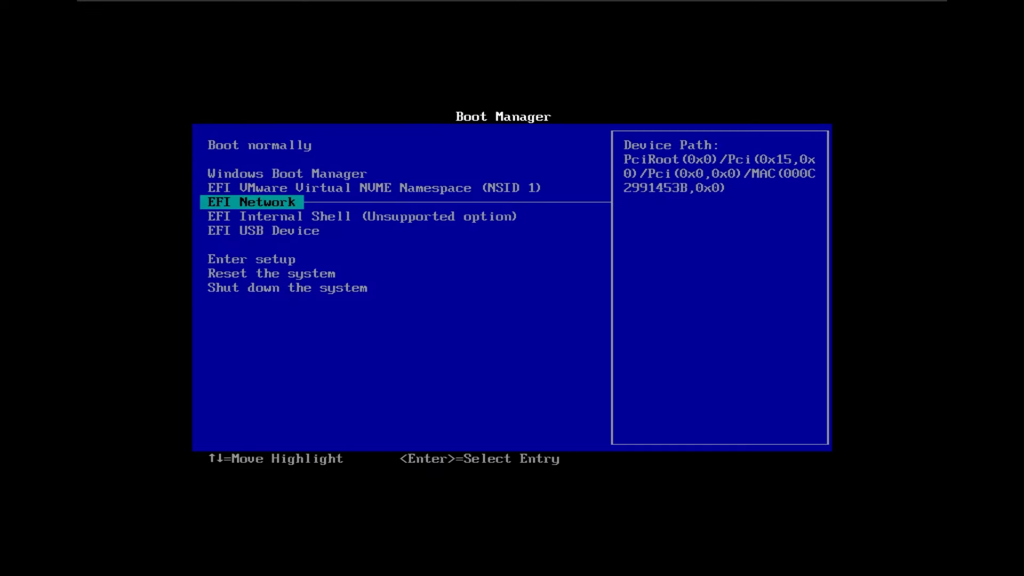
{"action": "key", "text": "Down"}
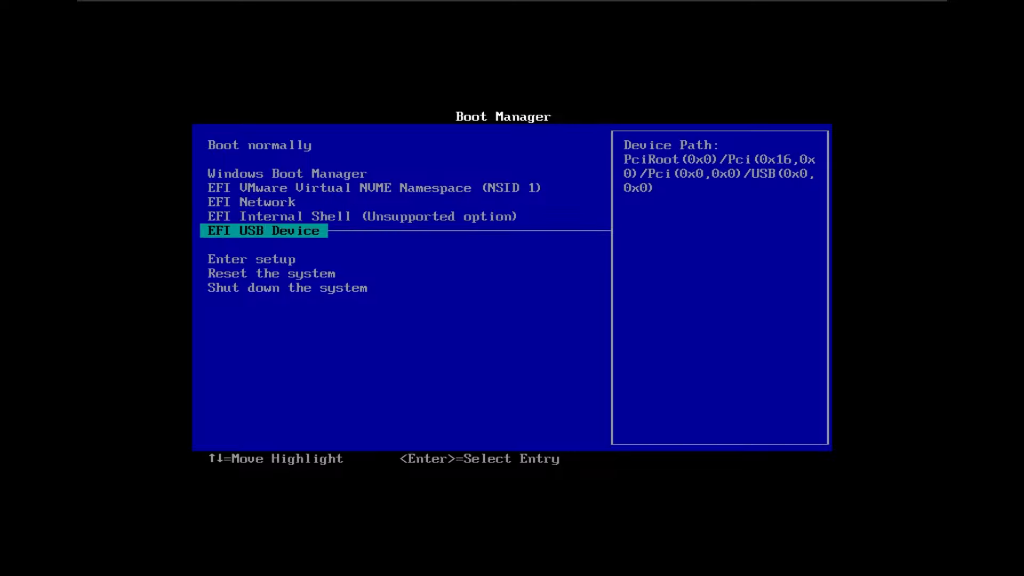